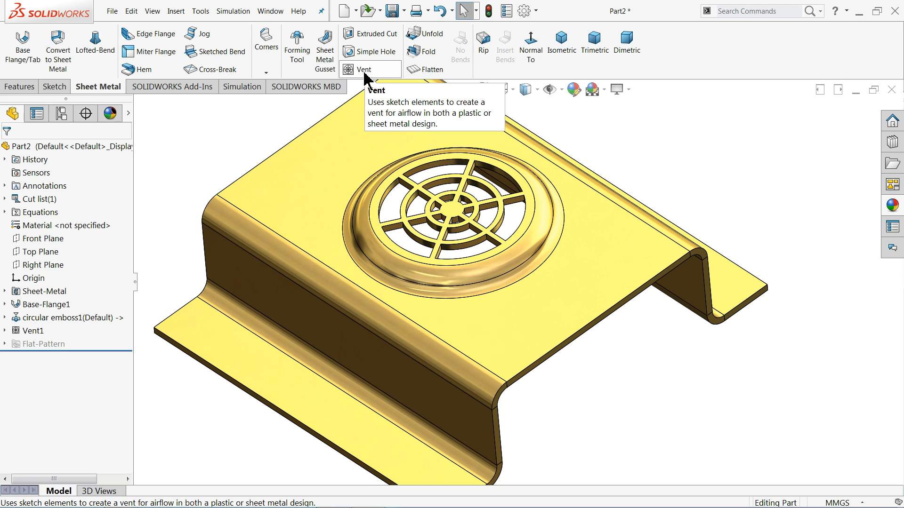
# Examine the finished vented sheet metal part from several angles and the forming tools in the Design Library's embosses folder.
pyautogui.scroll(-3, 410, 179)
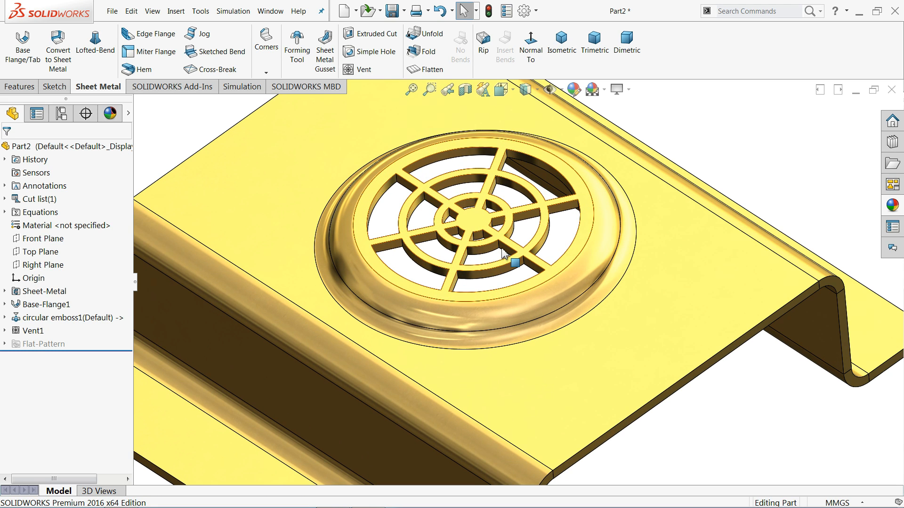
pyautogui.moveTo(468, 231); pyautogui.dragTo(466, 248, button='middle')
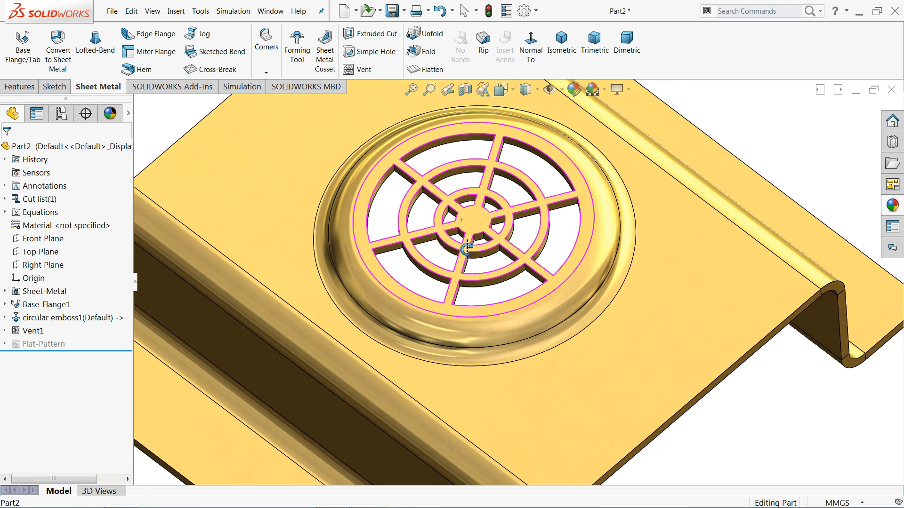
pyautogui.click(891, 142)
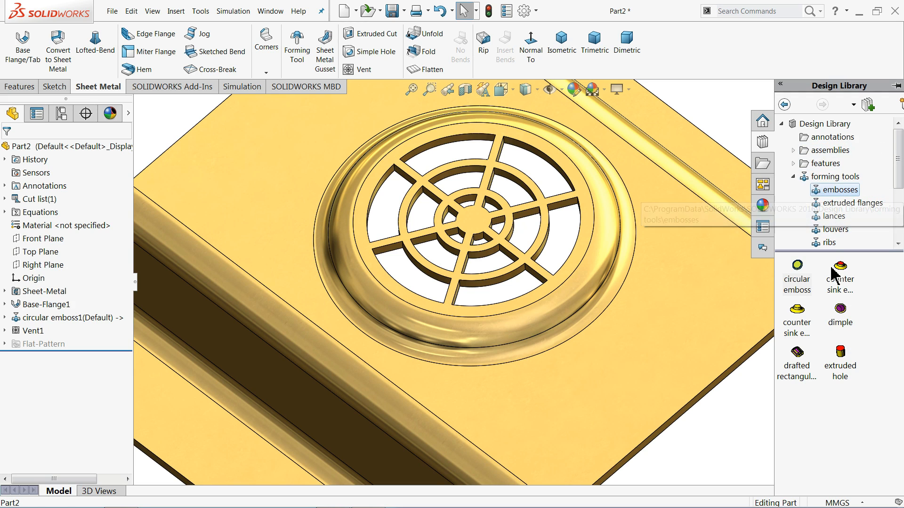
pyautogui.moveTo(798, 288)
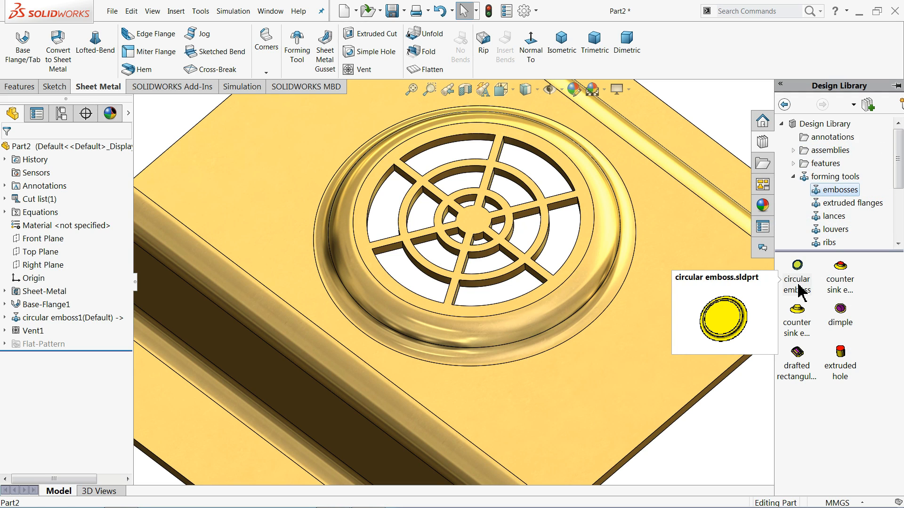
pyautogui.scroll(5, 535, 226)
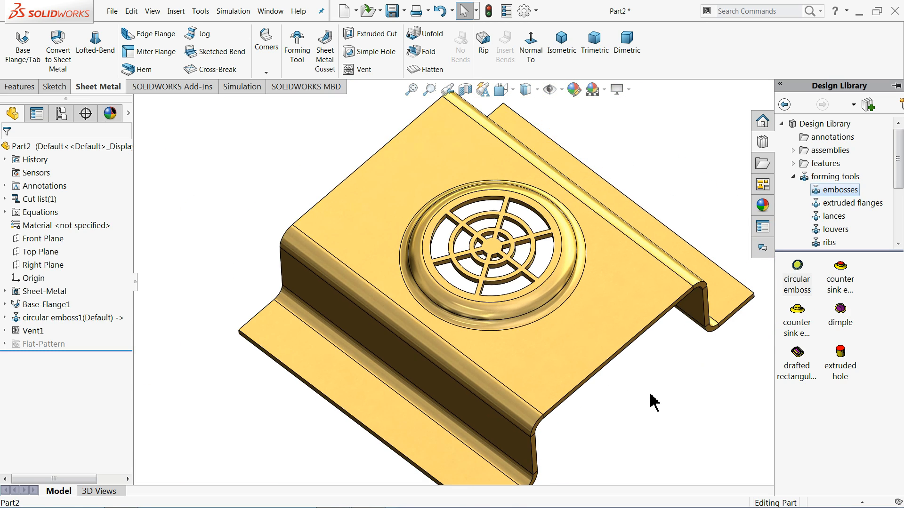
pyautogui.moveTo(603, 351); pyautogui.dragTo(629, 306, button='middle')
pyautogui.scroll(4, 597, 365)
pyautogui.scroll(-4, 551, 349)
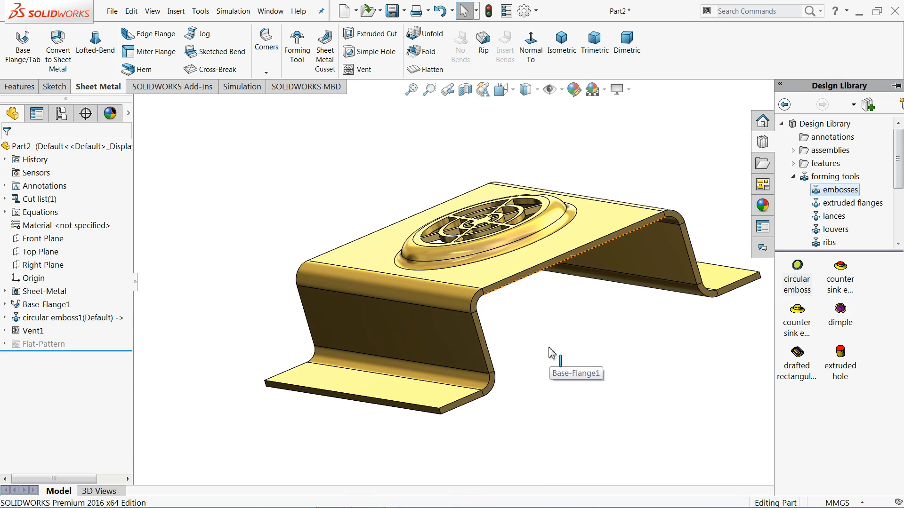
pyautogui.moveTo(552, 353); pyautogui.dragTo(559, 389, button='middle')
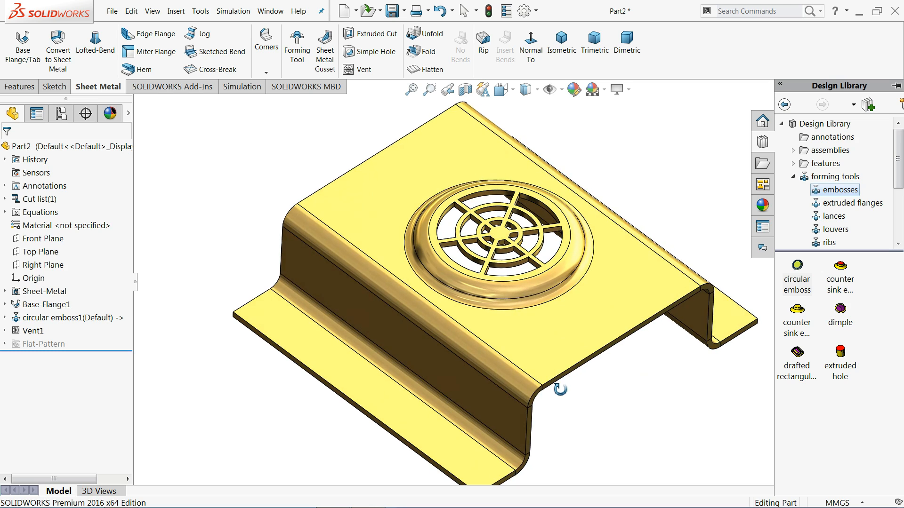
pyautogui.scroll(-2, 526, 233)
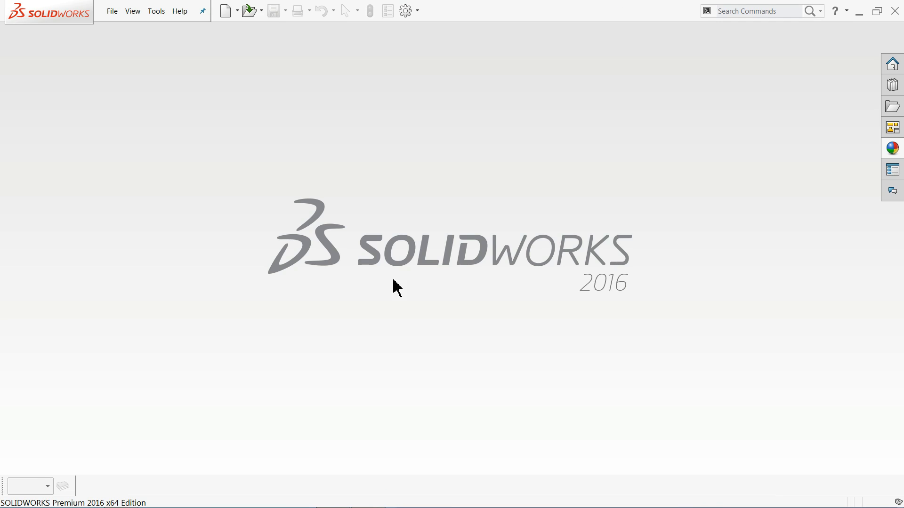
# Create a new part document and set its background scene to plain white.
pyautogui.click(116, 15)
pyautogui.click(125, 31)
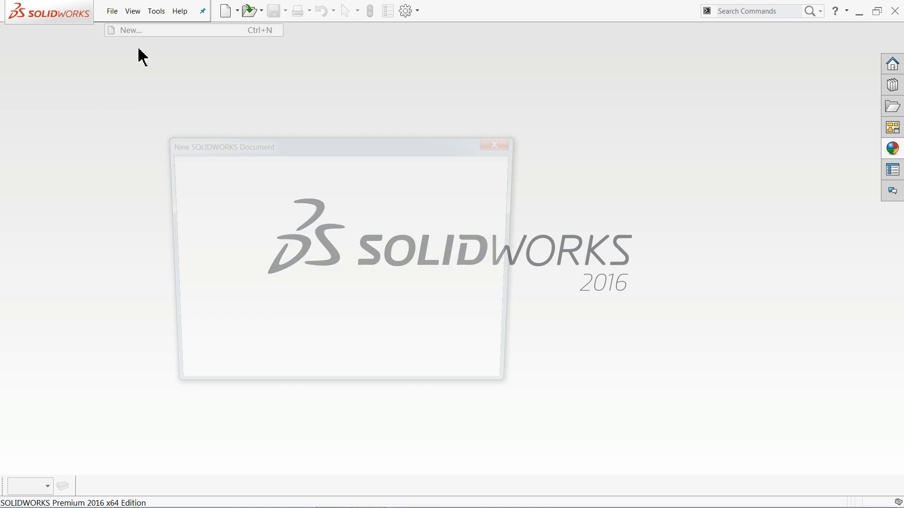
pyautogui.click(377, 373)
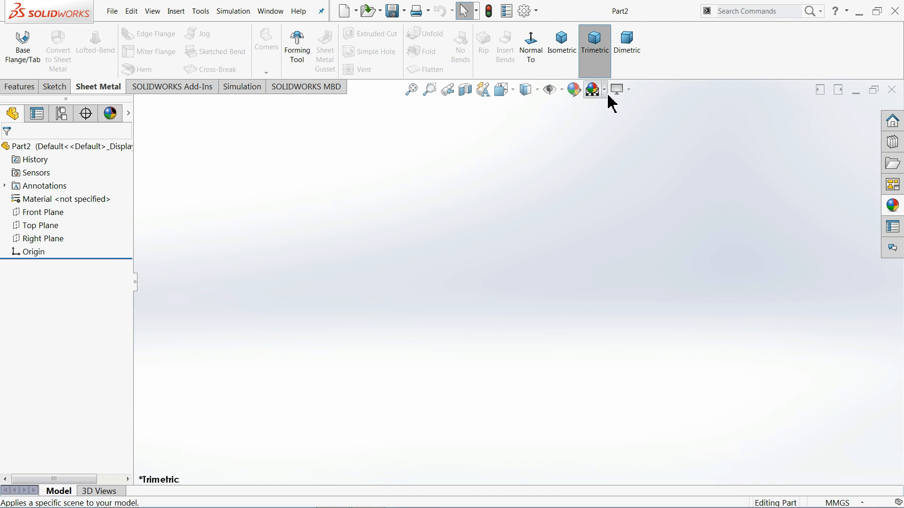
pyautogui.click(594, 90)
pyautogui.click(622, 28)
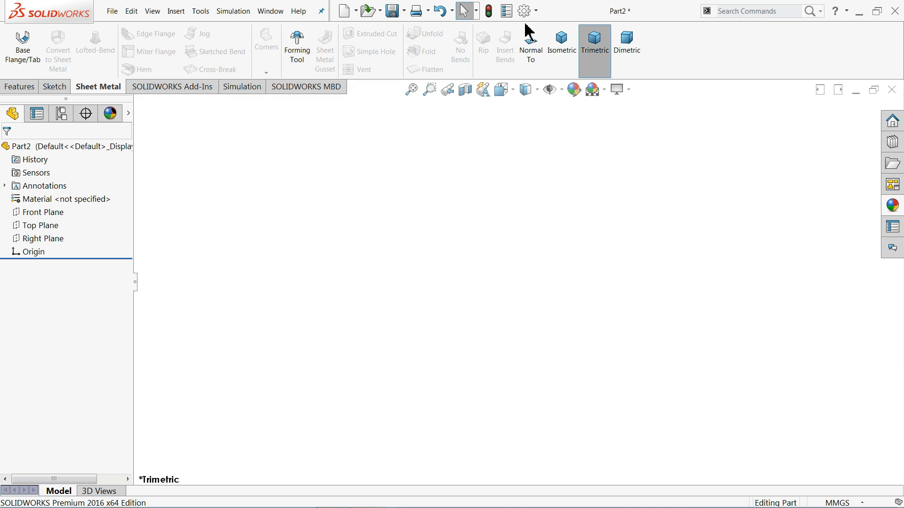
# Raise both the shaded and wireframe resolution to the highest level in the document's Image Quality properties.
pyautogui.click(524, 10)
pyautogui.click(149, 90)
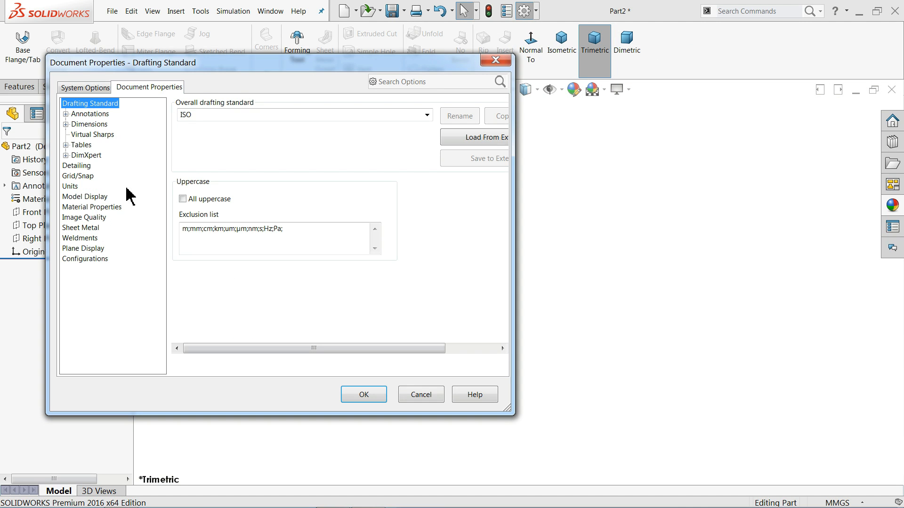
pyautogui.click(94, 217)
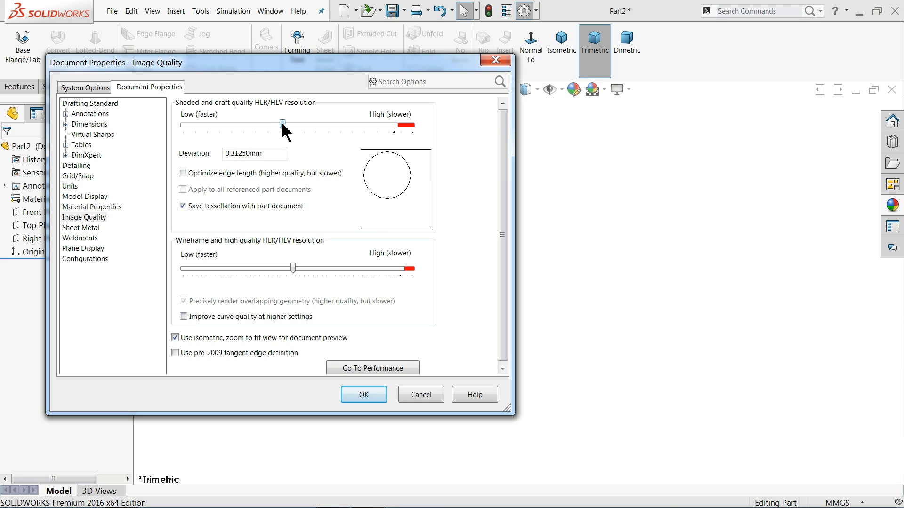
pyautogui.moveTo(283, 125); pyautogui.dragTo(431, 141)
pyautogui.moveTo(295, 275); pyautogui.dragTo(426, 275)
pyautogui.click(360, 395)
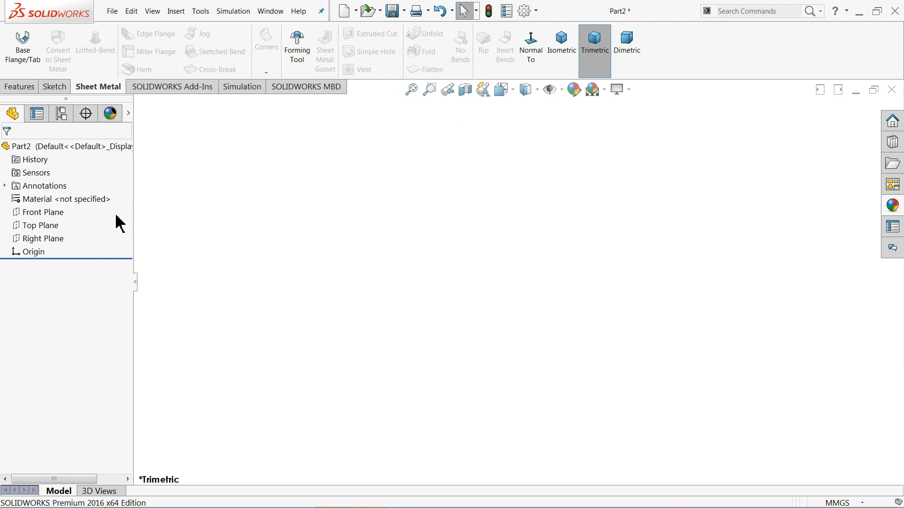
# Sketch an open five-line hat profile on the Right Plane from the origin, about 106 mm wide across its top and about 50 mm high.
pyautogui.click(36, 236)
pyautogui.click(46, 225)
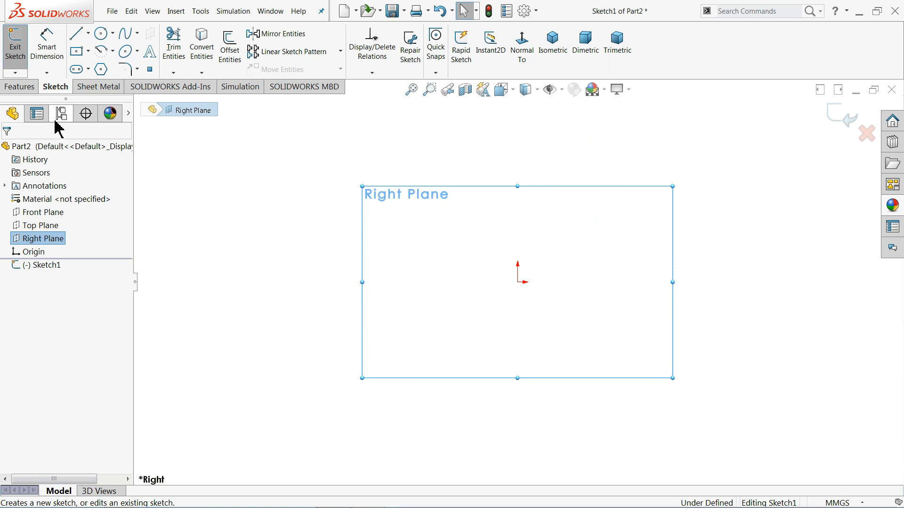
pyautogui.click(76, 34)
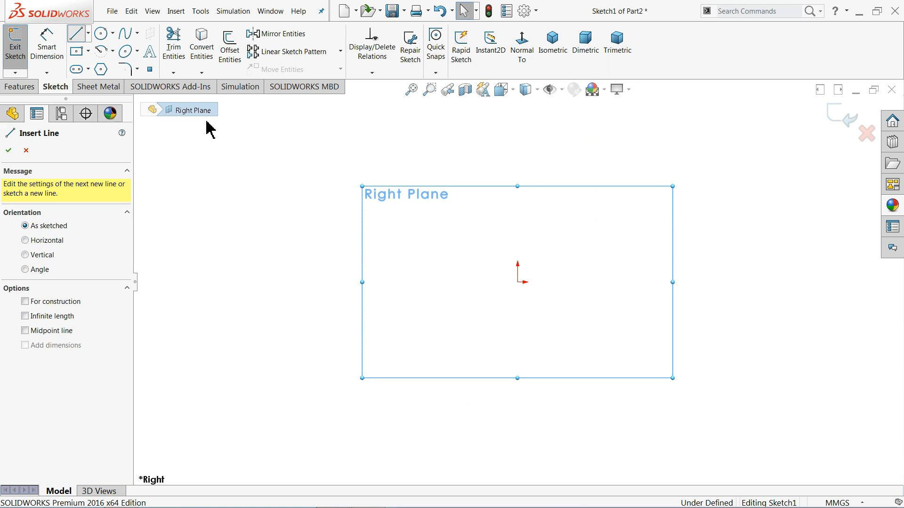
pyautogui.click(518, 282)
pyautogui.click(587, 282)
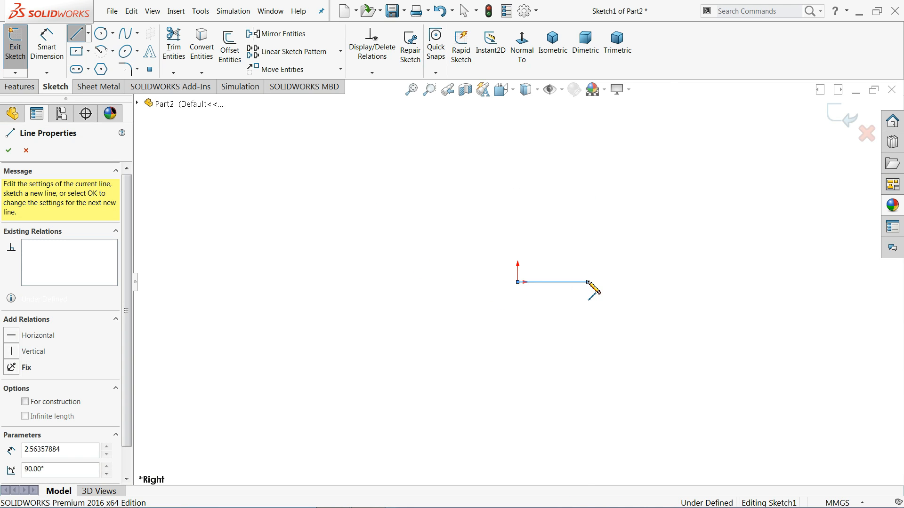
pyautogui.click(588, 194)
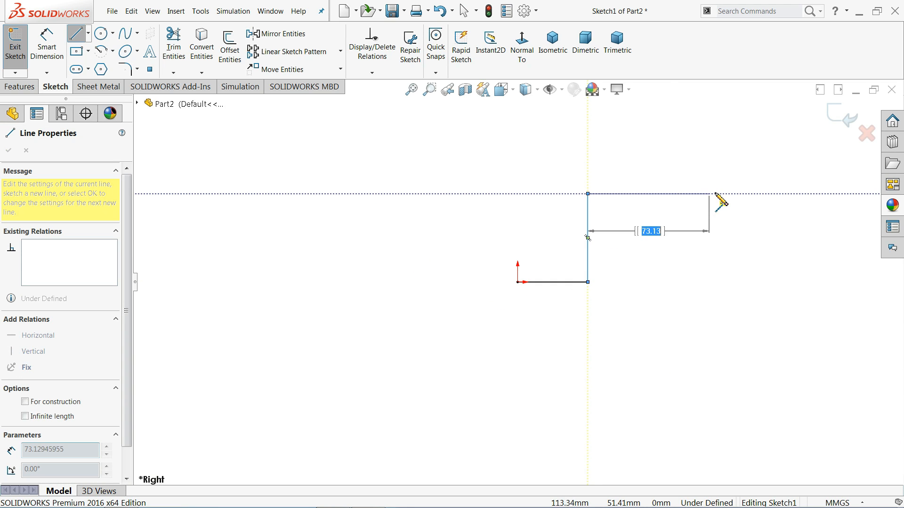
pyautogui.click(774, 193)
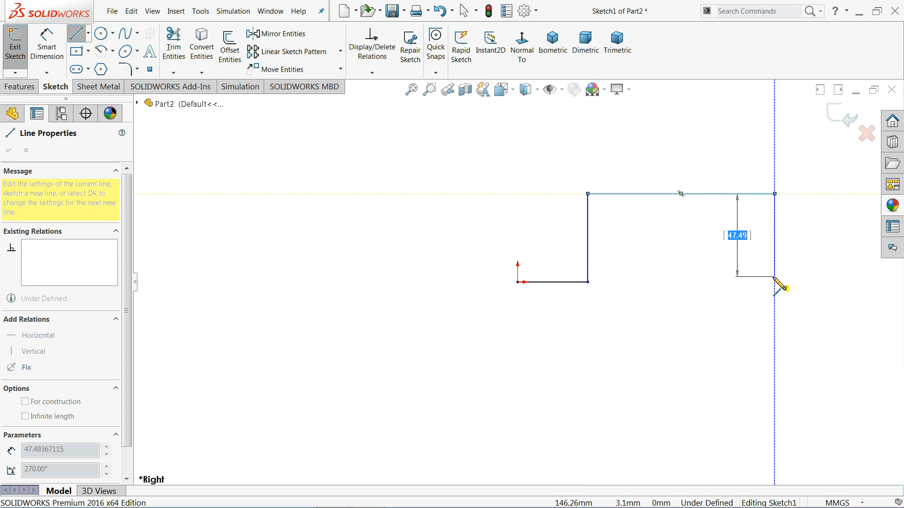
pyautogui.click(774, 276)
pyautogui.click(832, 276)
pyautogui.rightClick(810, 246)
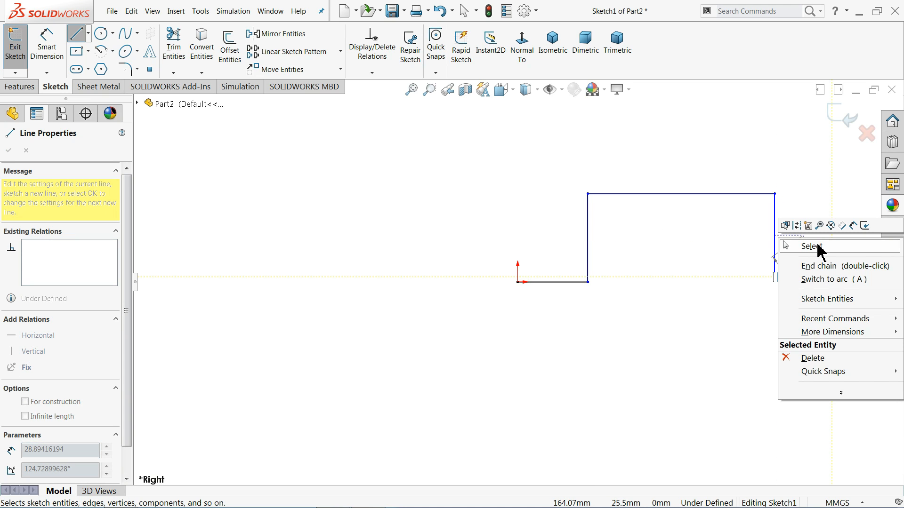
pyautogui.click(808, 246)
# Make the profile's two lower horizontal lines equal in length and collinear.
pyautogui.scroll(-3, 843, 252)
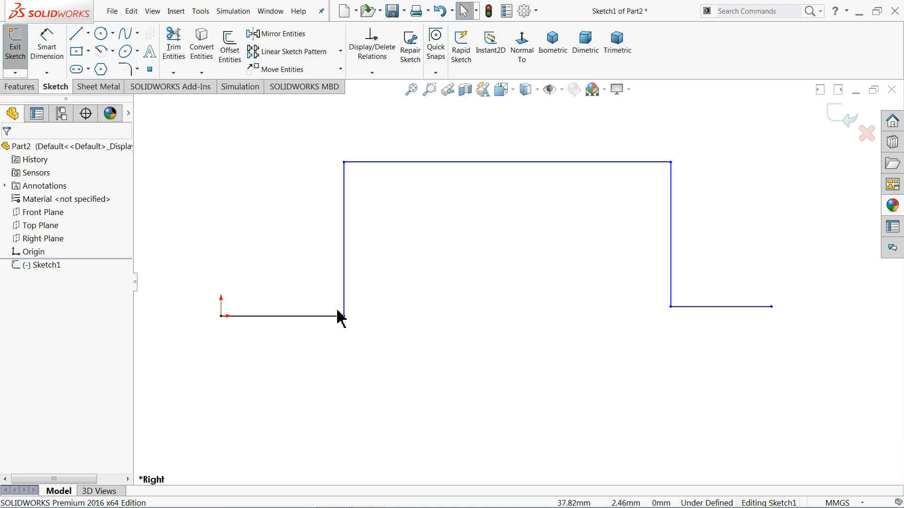
pyautogui.click(314, 316)
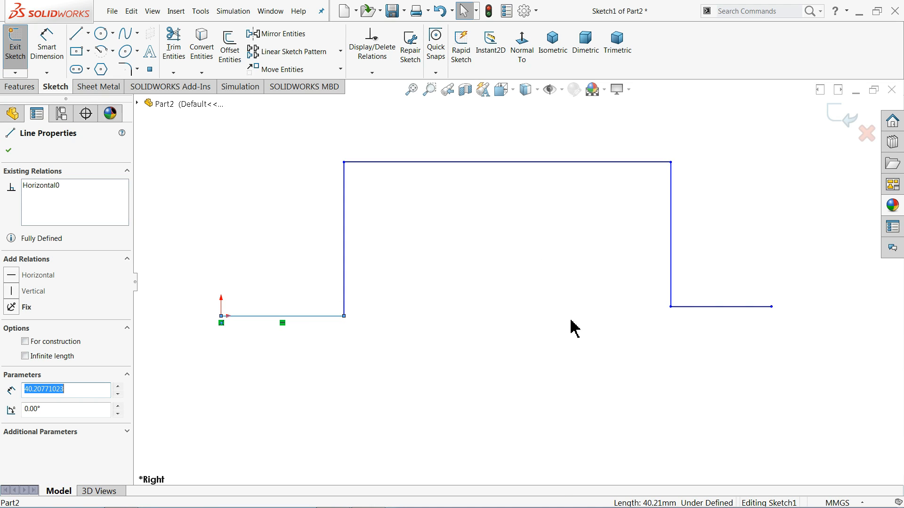
pyautogui.keyDown('ctrl'); pyautogui.click(711, 307); pyautogui.keyUp('ctrl')
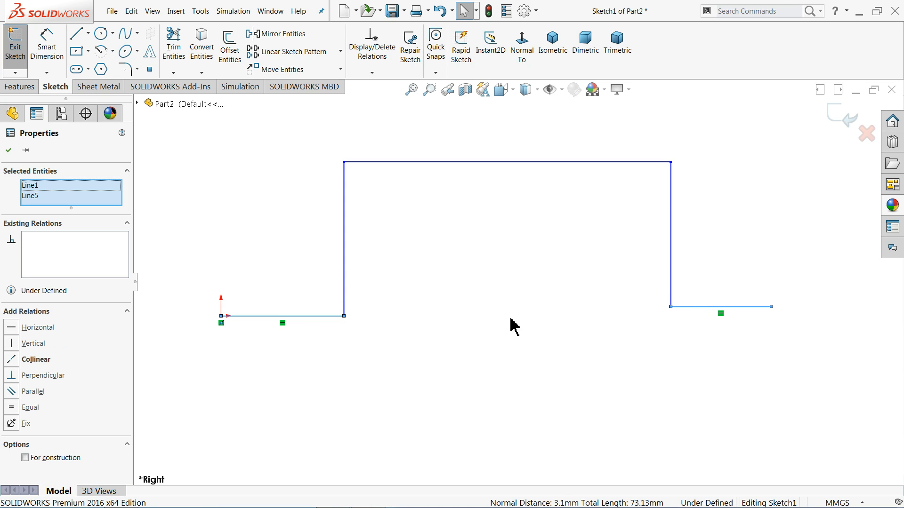
pyautogui.click(28, 409)
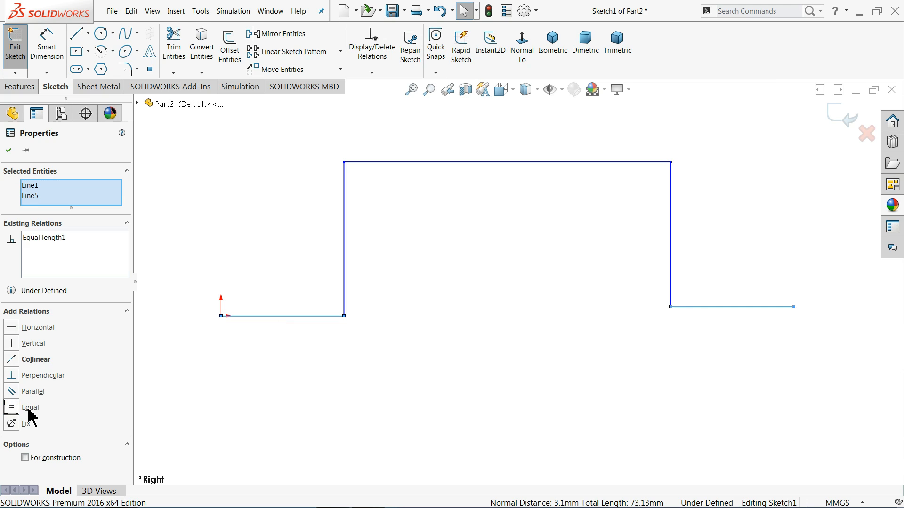
pyautogui.click(35, 362)
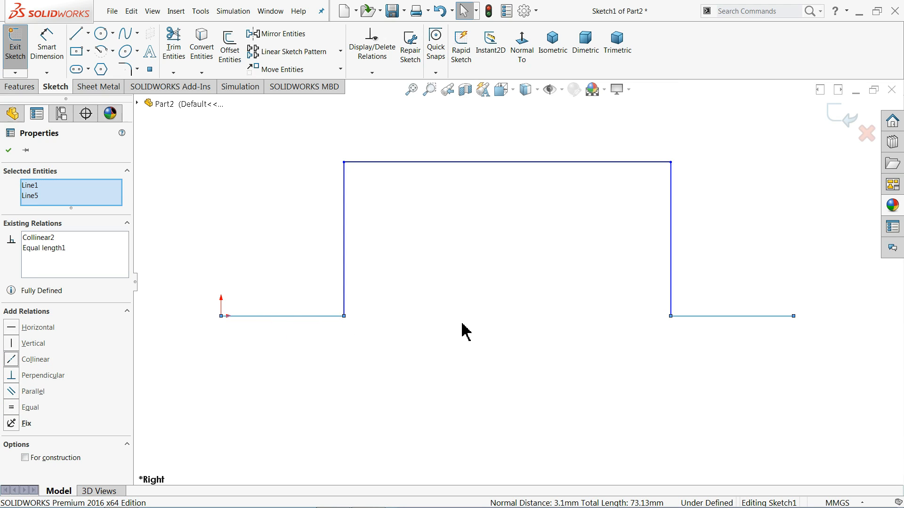
pyautogui.click(237, 248)
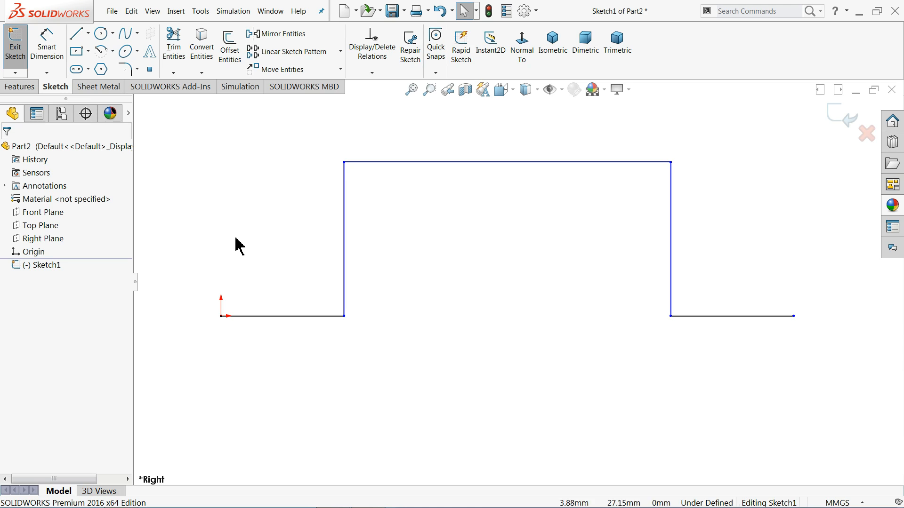
# Dimension the lower horizontal line starting at the origin to 20 mm.
pyautogui.click(47, 51)
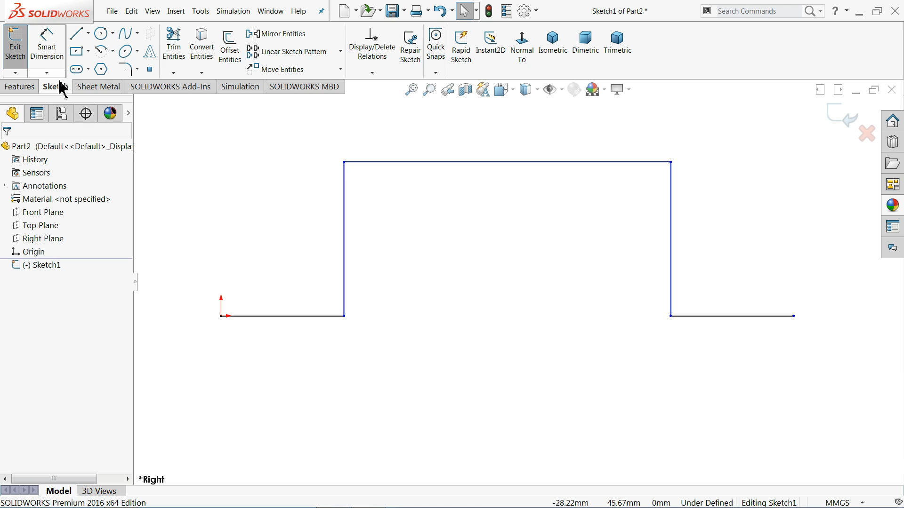
pyautogui.click(307, 316)
pyautogui.click(289, 354)
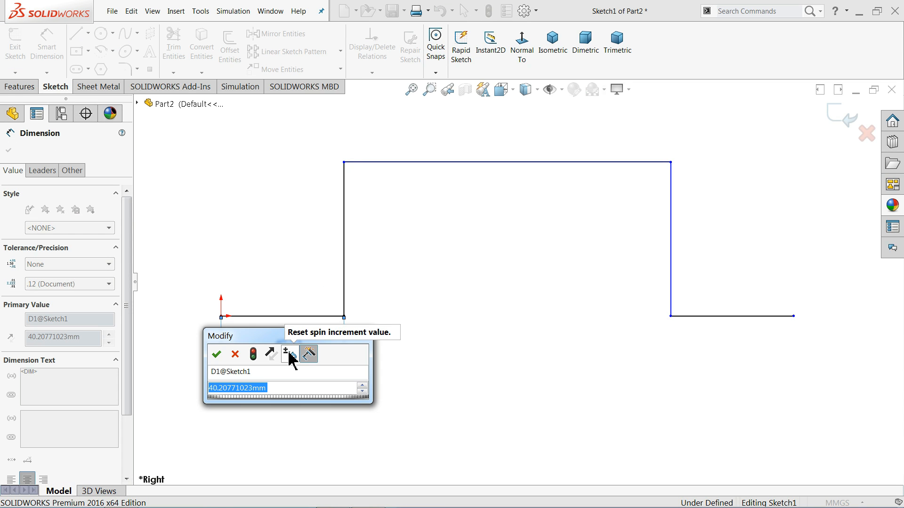
pyautogui.write('20')
pyautogui.press('Return')
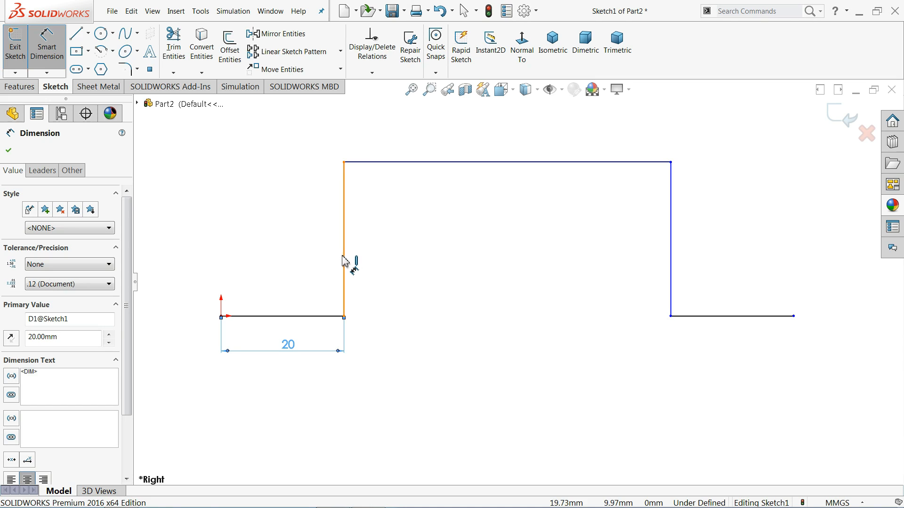
# Dimension the vertical line nearest the origin to 30 mm.
pyautogui.click(345, 258)
pyautogui.click(193, 247)
pyautogui.write('30')
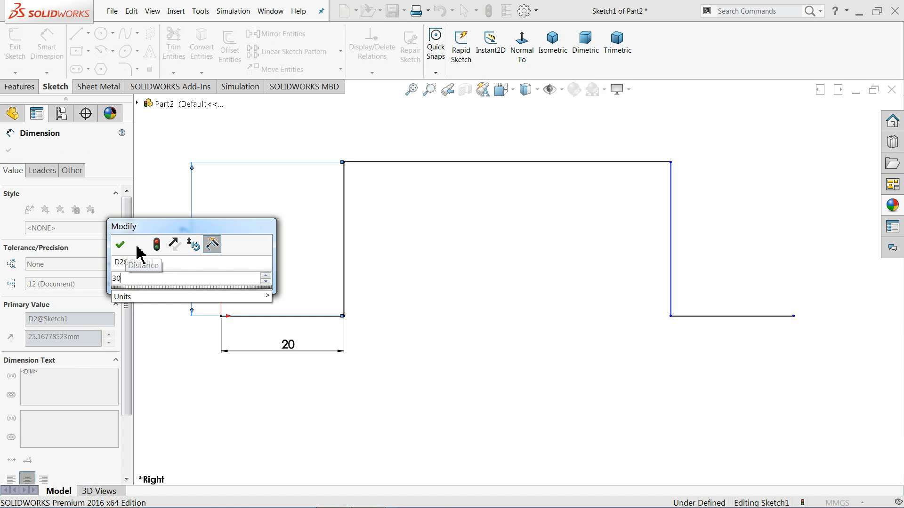
pyautogui.click(117, 244)
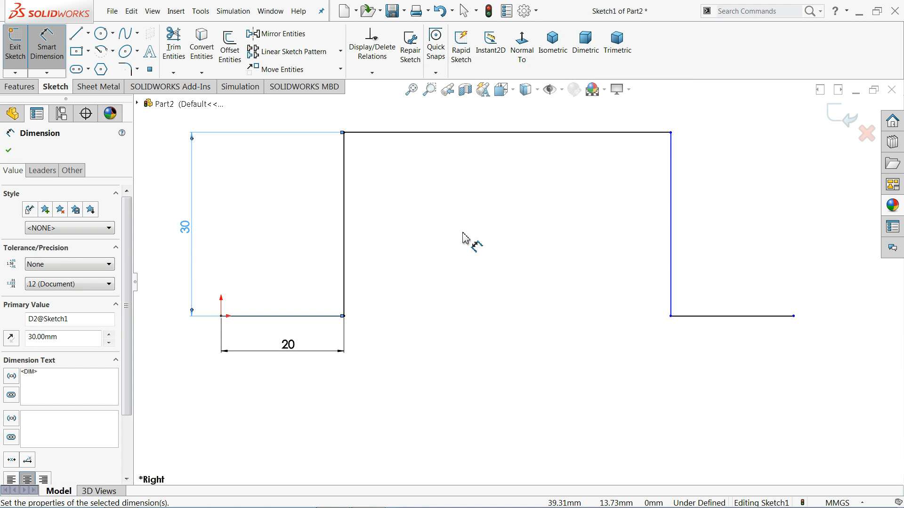
# Dimension the profile's upper horizontal line to 80 mm.
pyautogui.press('f')
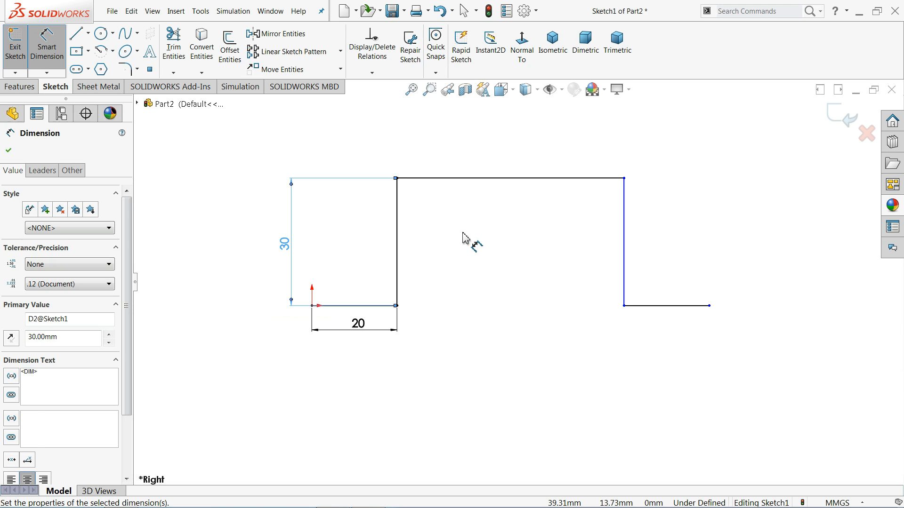
pyautogui.press('Escape')
pyautogui.click(525, 183)
pyautogui.click(516, 138)
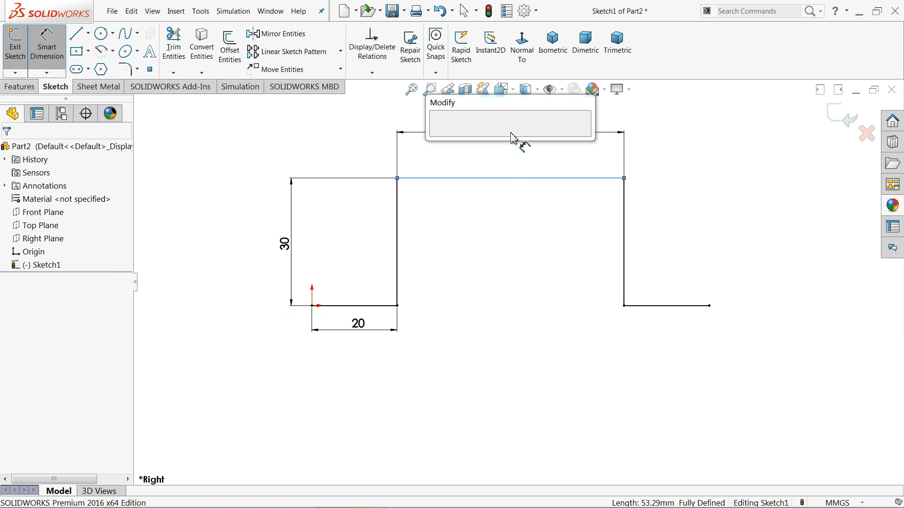
pyautogui.write('80')
pyautogui.click(438, 140)
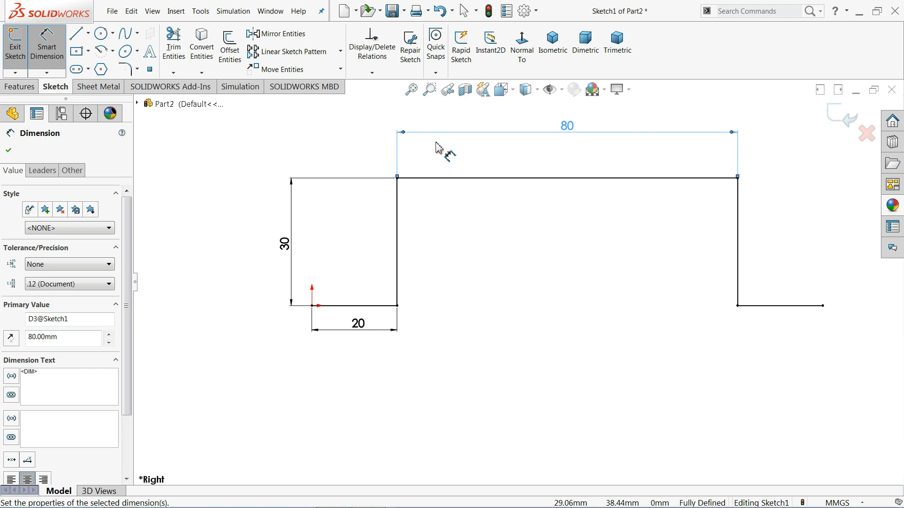
# Start a sheet metal Base Flange from the hat-shaped profile with a Blind depth of 110 mm.
pyautogui.click(103, 89)
pyautogui.rightClick(93, 92)
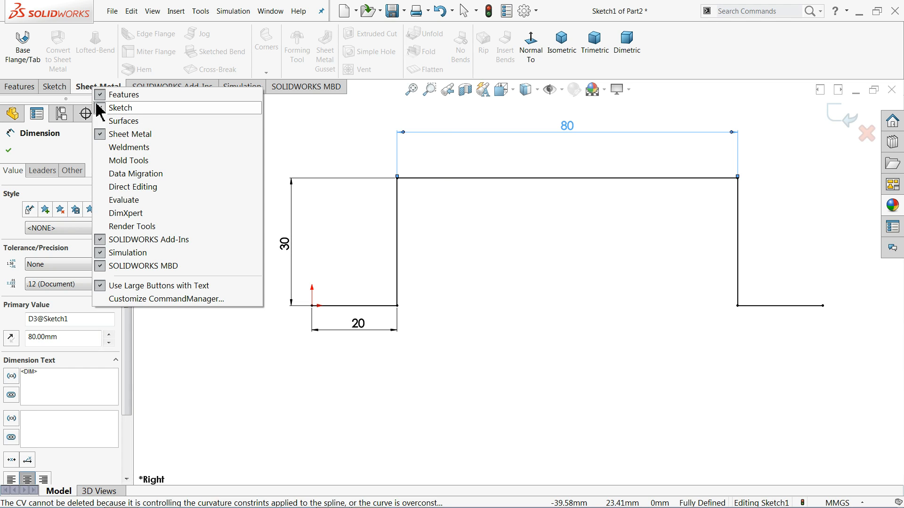
pyautogui.click(24, 51)
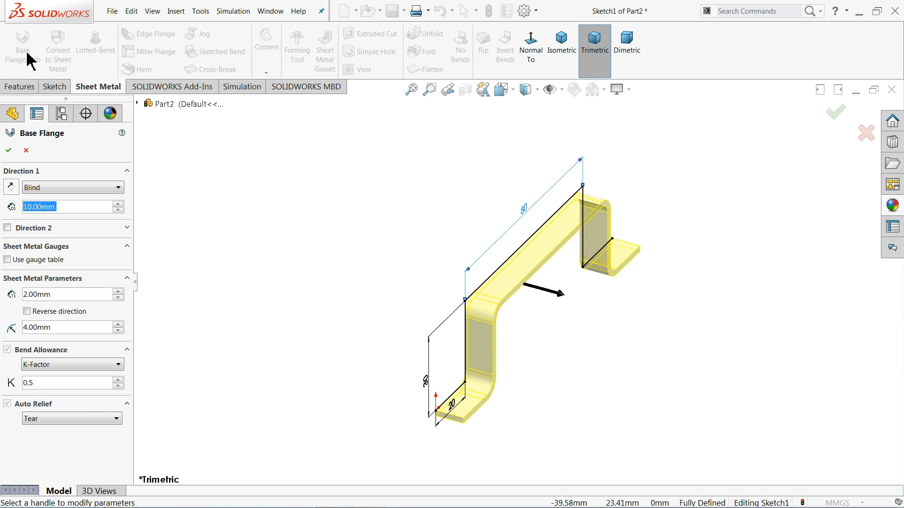
pyautogui.scroll(-1, 541, 378)
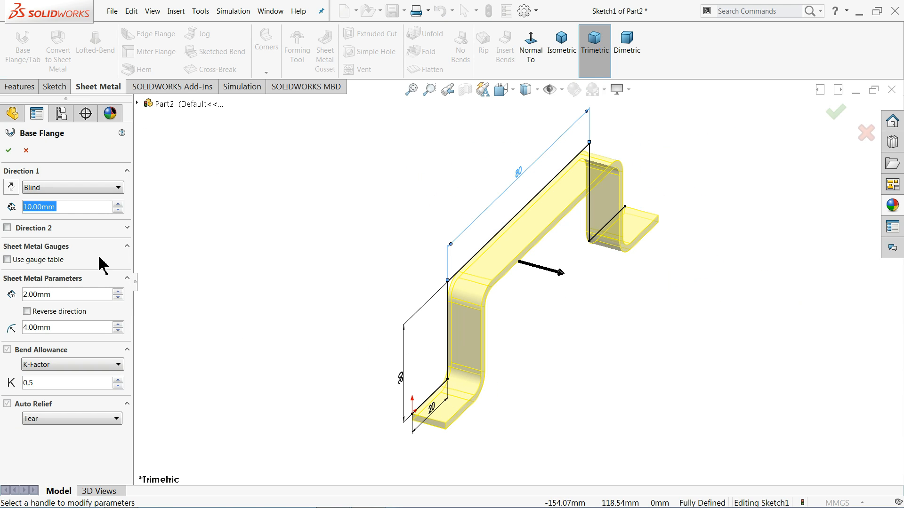
pyautogui.click(53, 190)
pyautogui.click(52, 189)
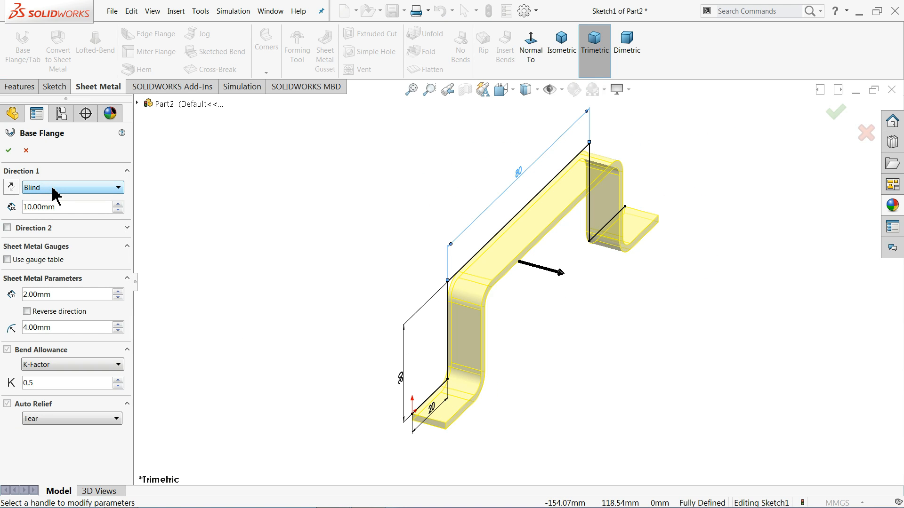
pyautogui.moveTo(73, 211); pyautogui.dragTo(9, 210)
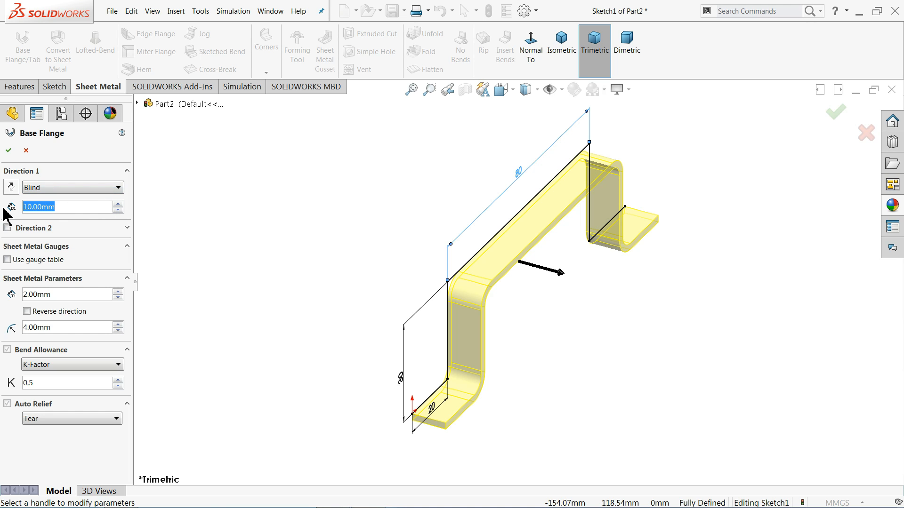
pyautogui.write('110')
pyautogui.press('Return')
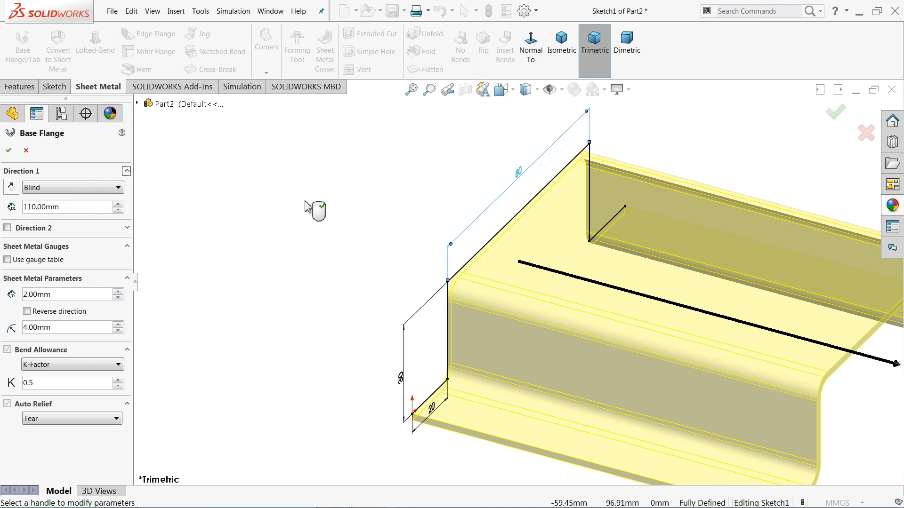
pyautogui.scroll(5, 310, 209)
pyautogui.scroll(-2, 572, 268)
pyautogui.scroll(-2, 497, 259)
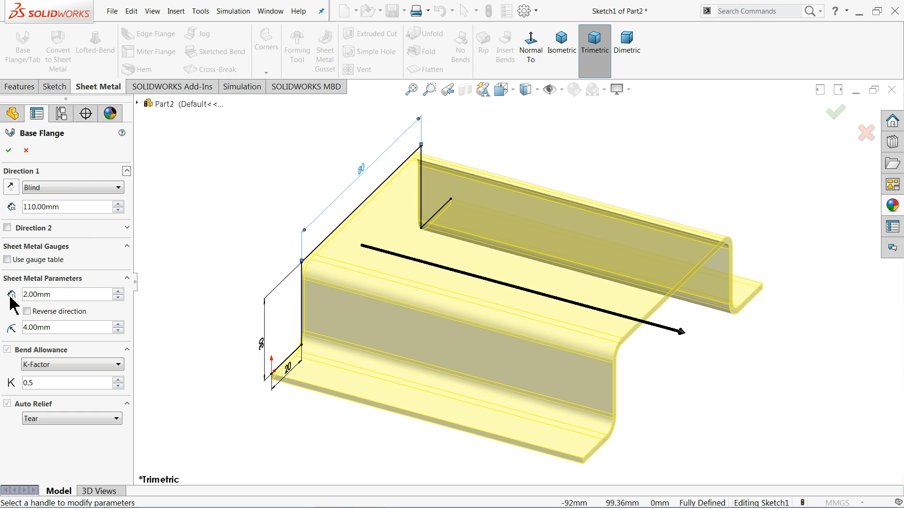
# Try reversing the thickness direction of the base flange.
pyautogui.moveTo(68, 298); pyautogui.dragTo(17, 297)
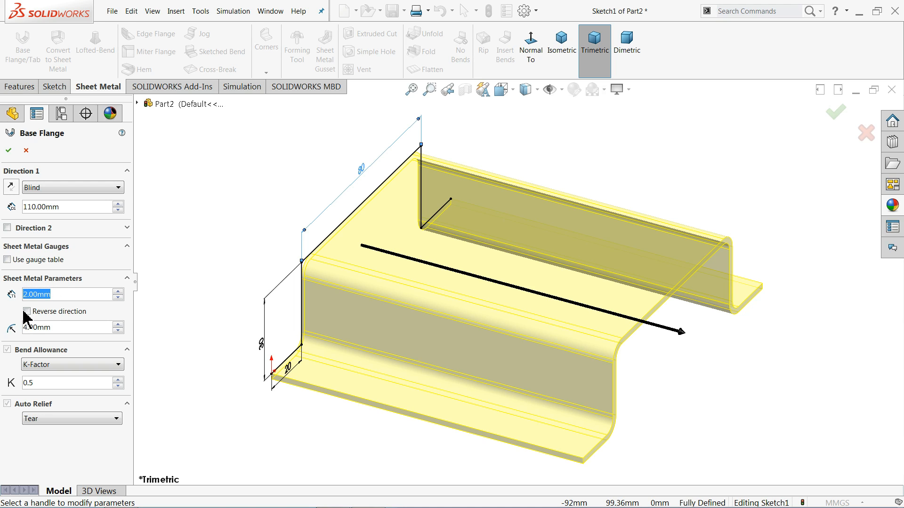
pyautogui.click(27, 312)
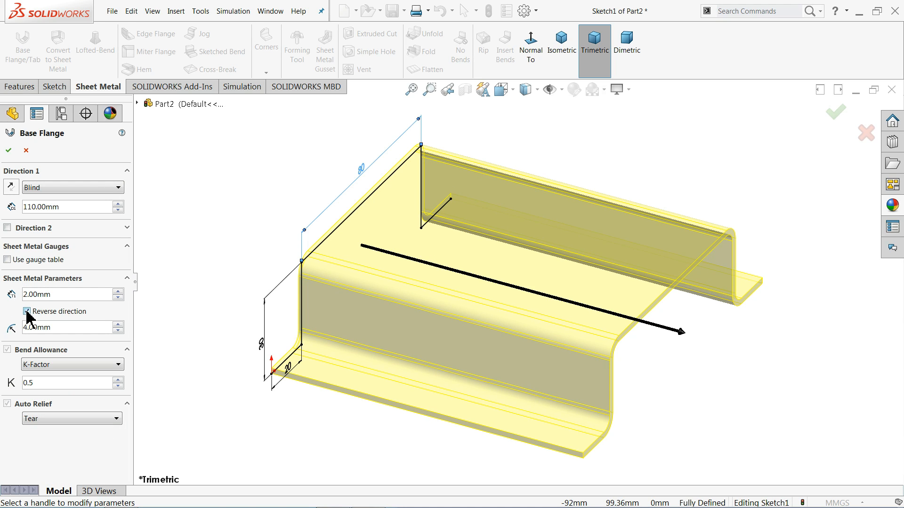
pyautogui.click(27, 312)
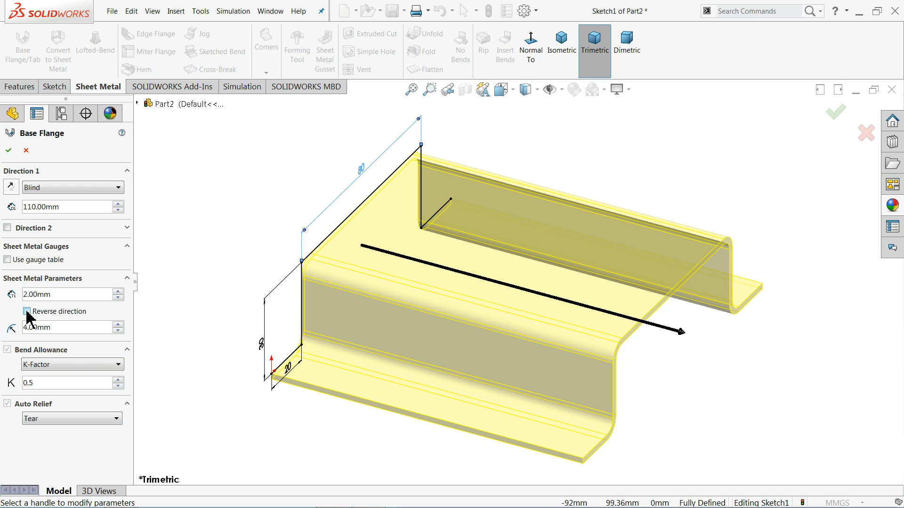
# Choose K-Factor as the bend allowance type and create the base flange.
pyautogui.scroll(-5, 313, 268)
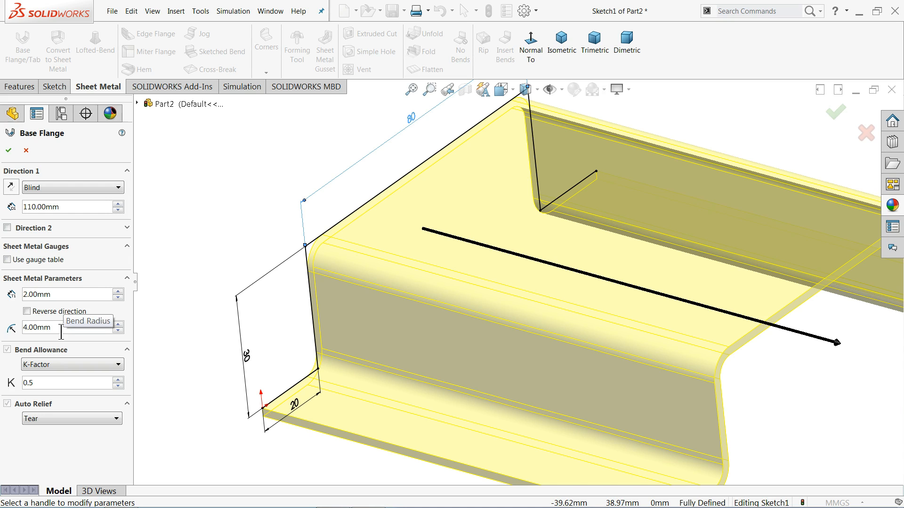
pyautogui.click(40, 365)
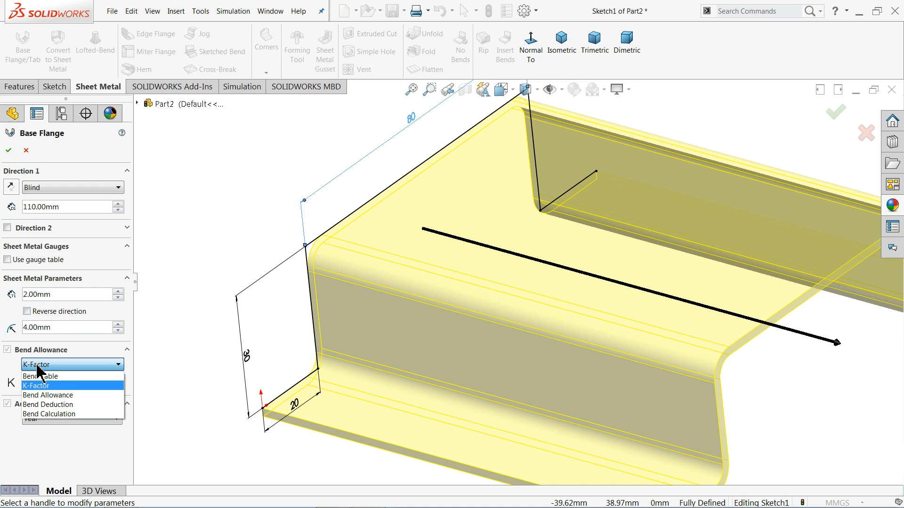
pyautogui.click(37, 367)
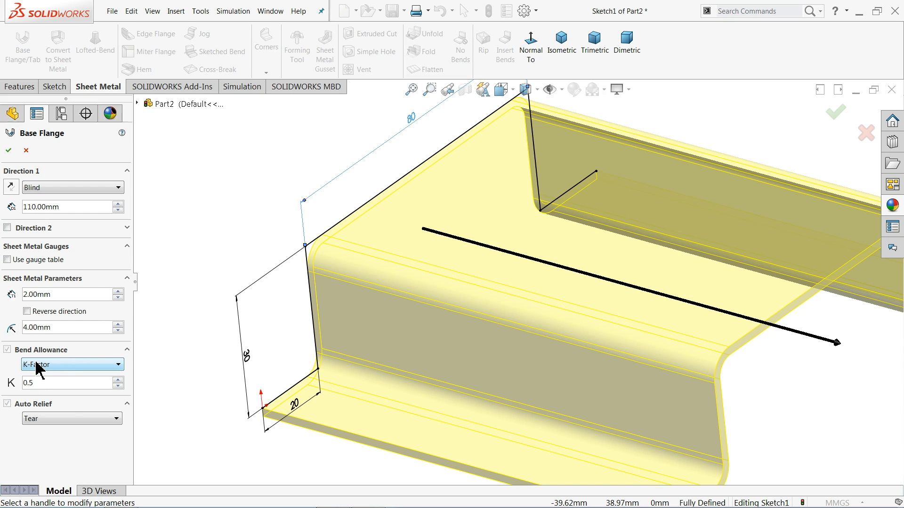
pyautogui.click(36, 362)
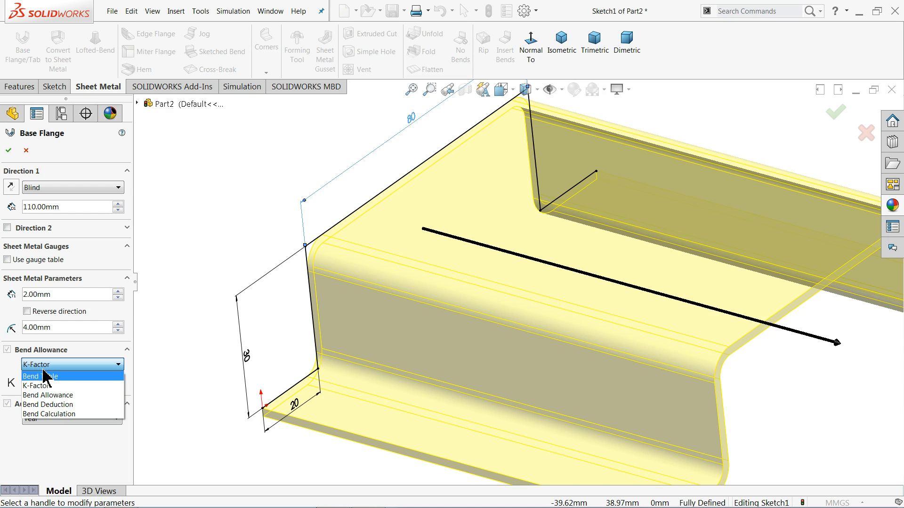
pyautogui.click(42, 385)
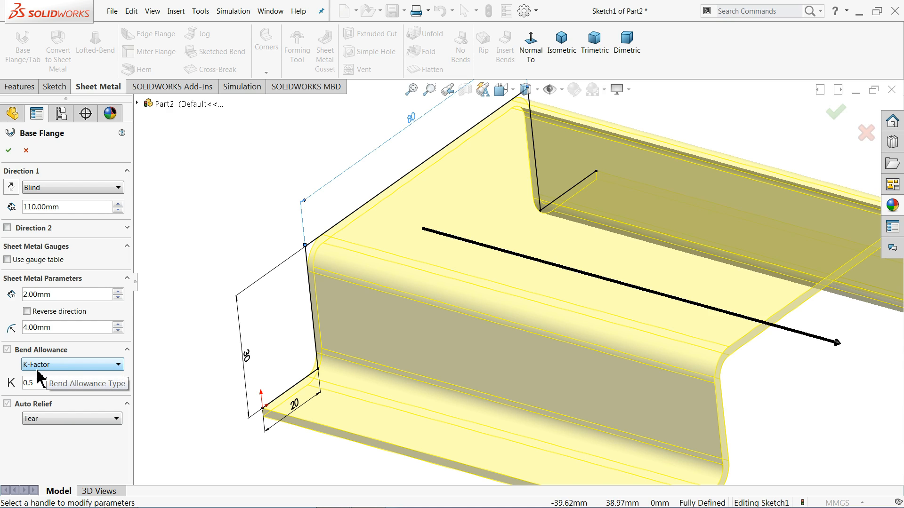
pyautogui.click(8, 150)
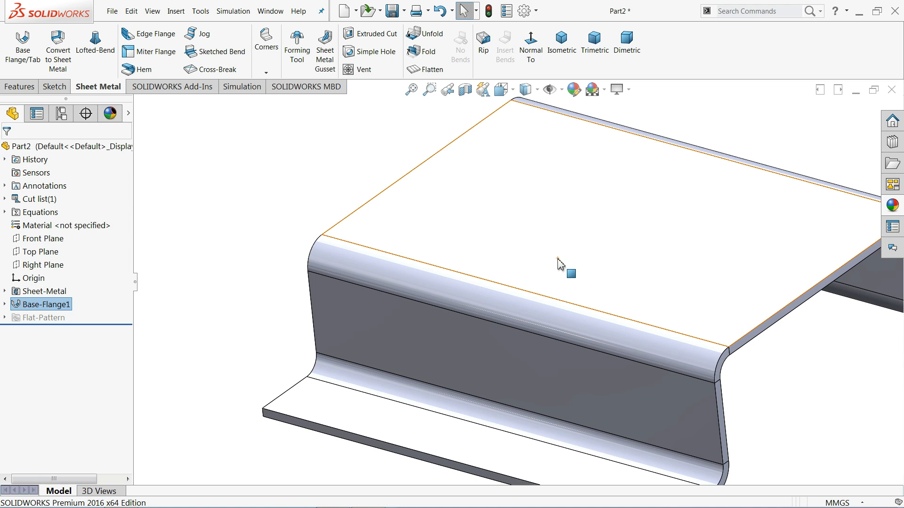
# Switch off the RealView Graphics display of the flange model.
pyautogui.moveTo(559, 264)
pyautogui.mouseDown(button='middle')
pyautogui.moveTo(602, 281)
pyautogui.moveTo(568, 272)
pyautogui.mouseUp(button='middle')
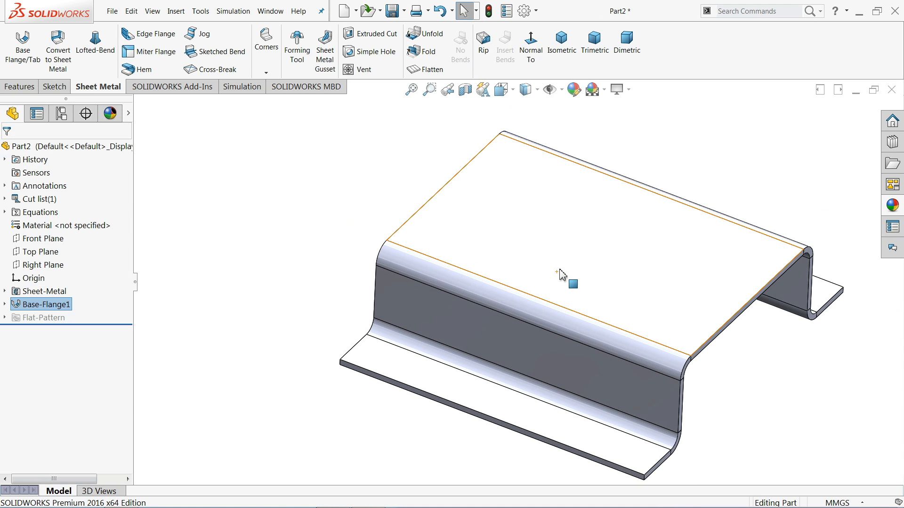
pyautogui.click(623, 89)
pyautogui.click(637, 107)
pyautogui.scroll(-2, 777, 306)
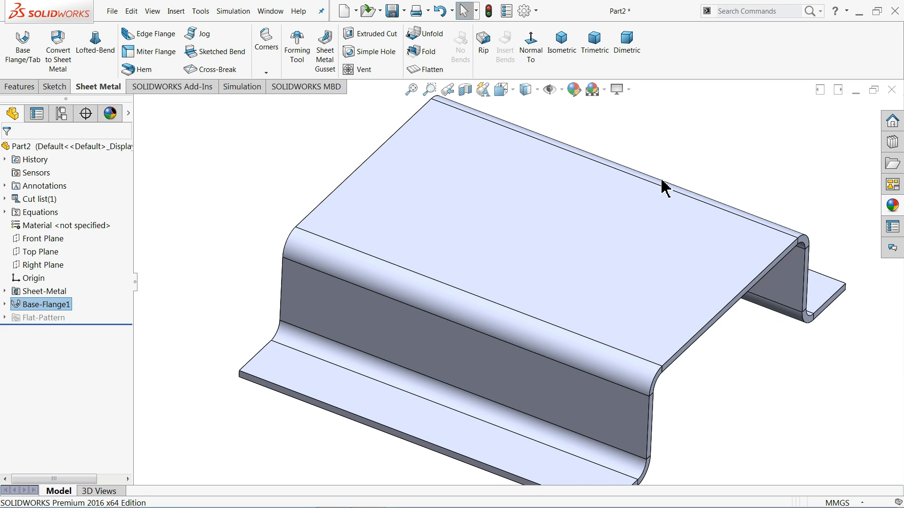
# Place the circular emboss forming tool from the Design Library's embosses folder on the flange's upper flat face.
pyautogui.click(892, 142)
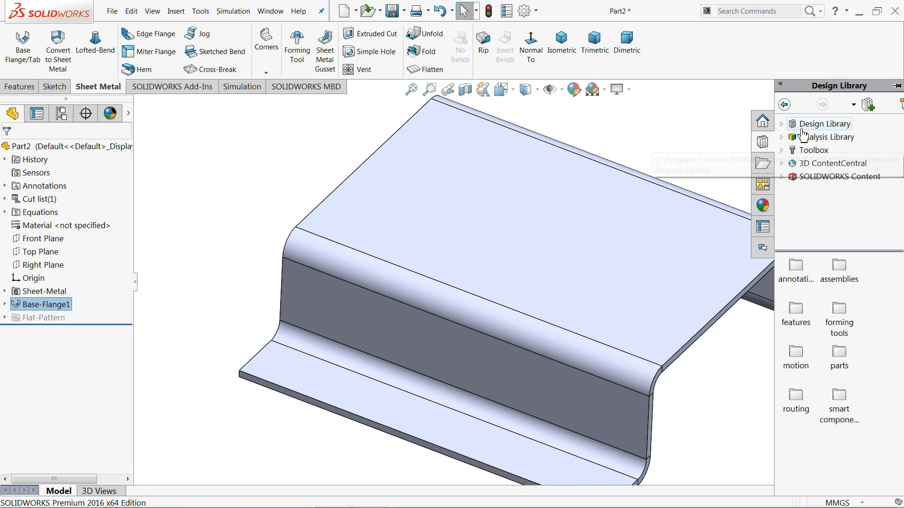
pyautogui.click(782, 125)
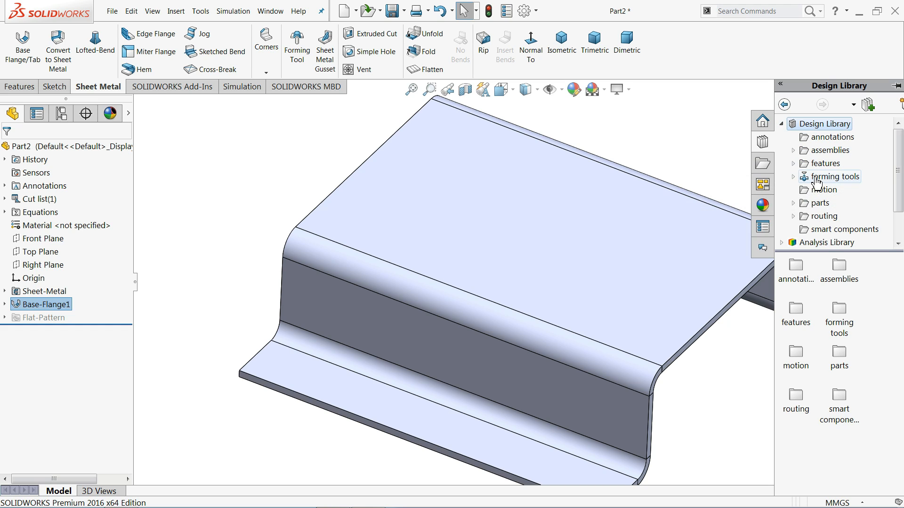
pyautogui.click(800, 178)
pyautogui.click(793, 177)
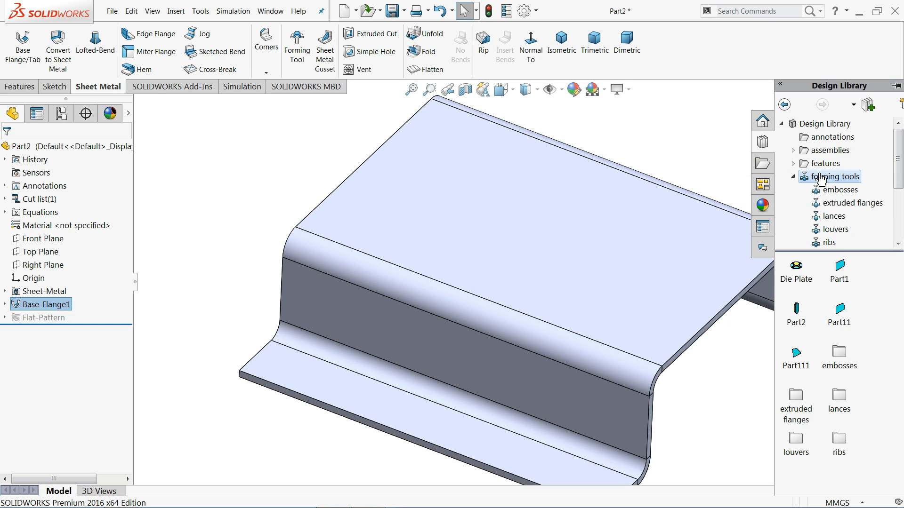
pyautogui.click(840, 193)
pyautogui.moveTo(795, 285)
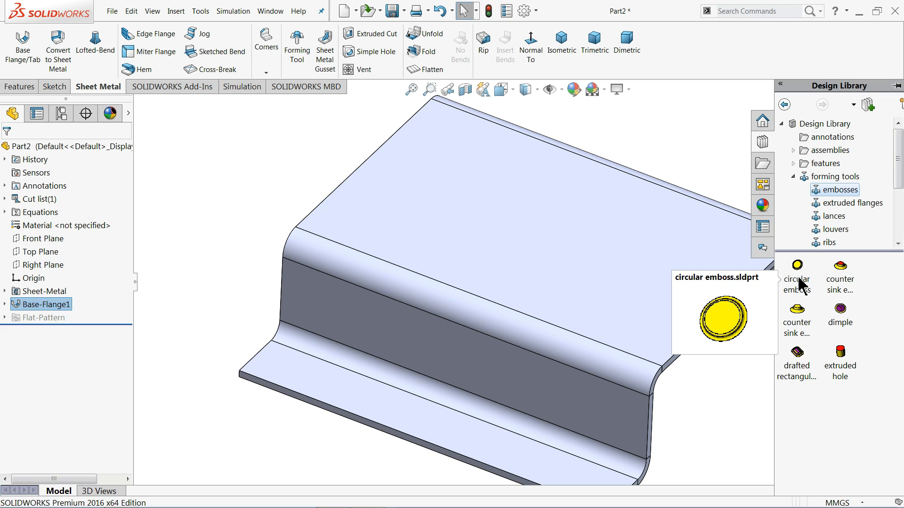
pyautogui.moveTo(799, 283); pyautogui.dragTo(541, 220)
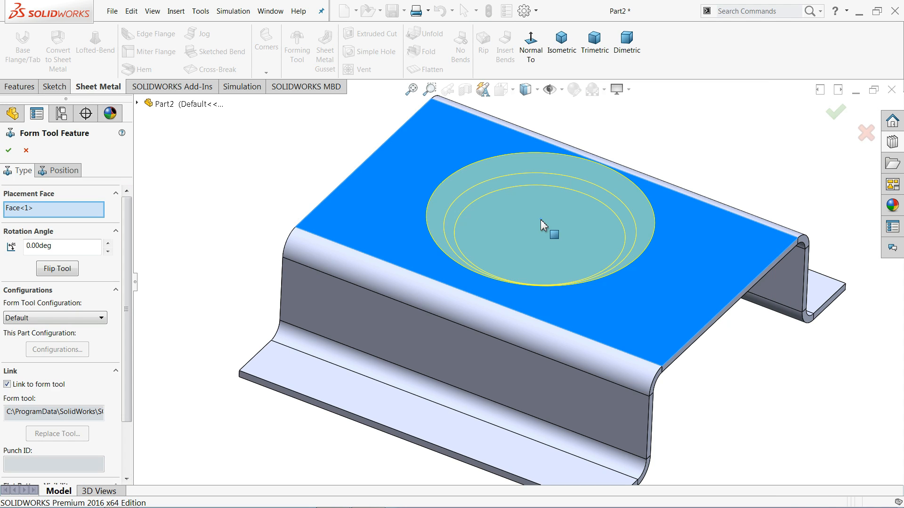
# Flip the circular emboss tool so it projects outward above the flange's upper face.
pyautogui.moveTo(211, 284); pyautogui.dragTo(320, 303, button='middle')
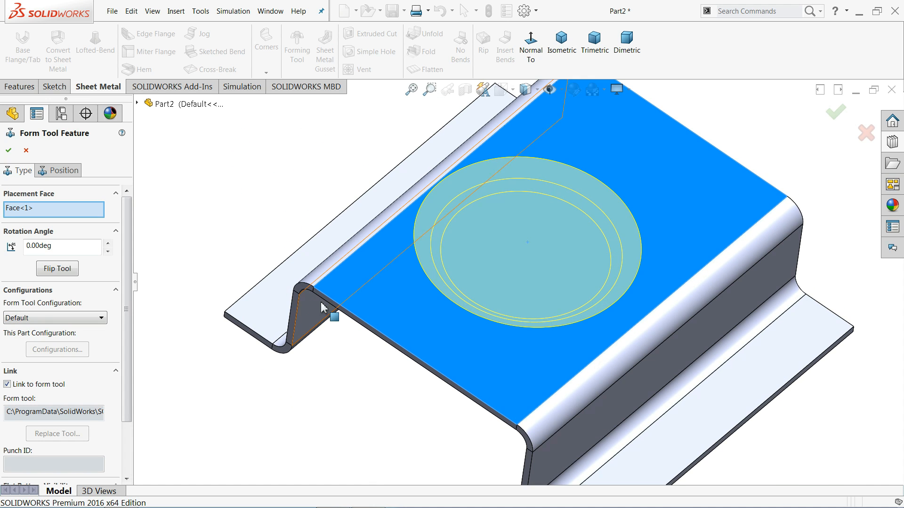
pyautogui.click(531, 45)
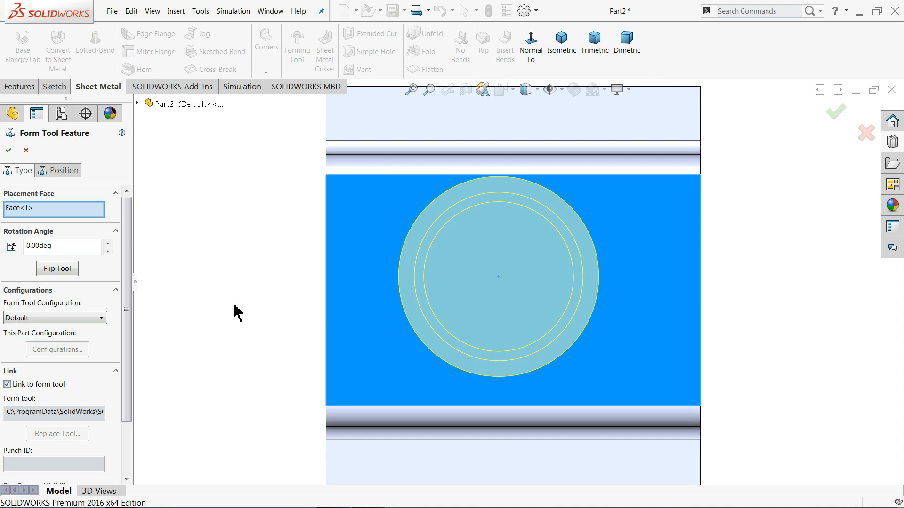
pyautogui.moveTo(236, 309); pyautogui.dragTo(243, 215, button='middle')
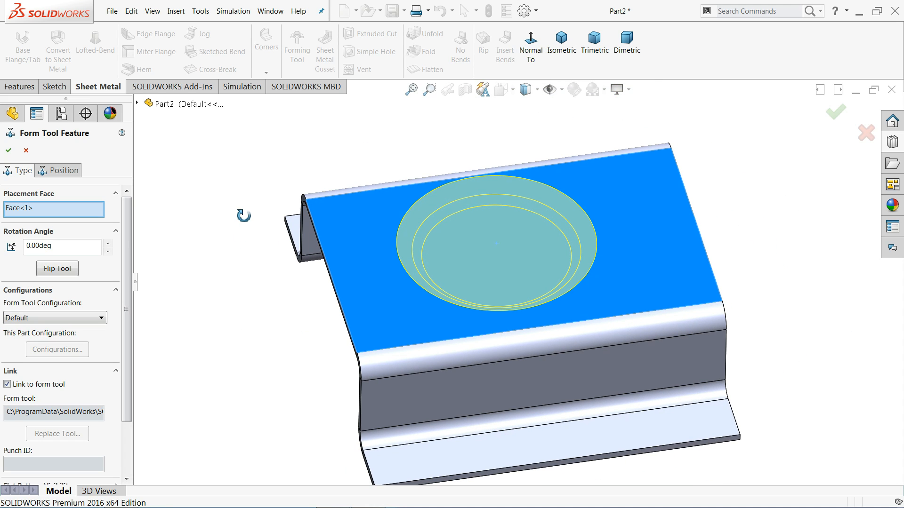
pyautogui.click(52, 274)
pyautogui.moveTo(241, 311); pyautogui.dragTo(294, 273, button='middle')
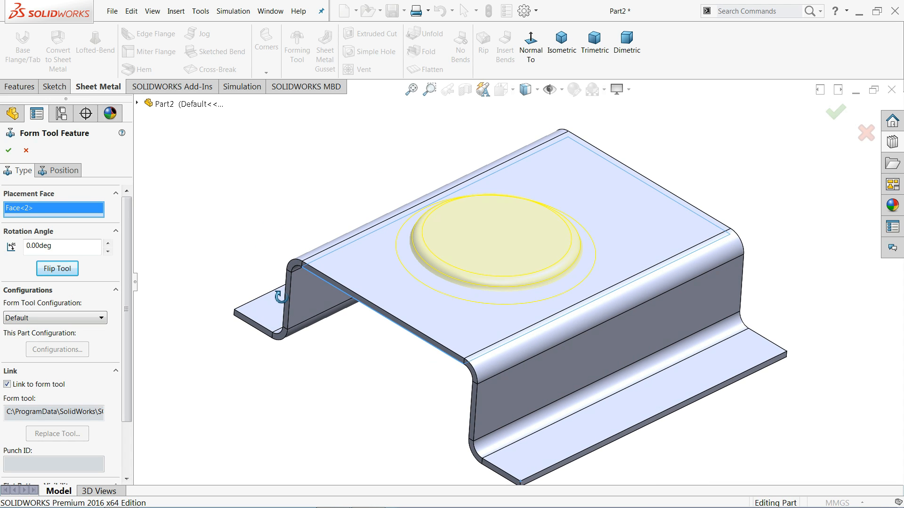
# In the forming tool's position sketch, draw a diagonal centerline between opposite corners of the placement face.
pyautogui.click(531, 46)
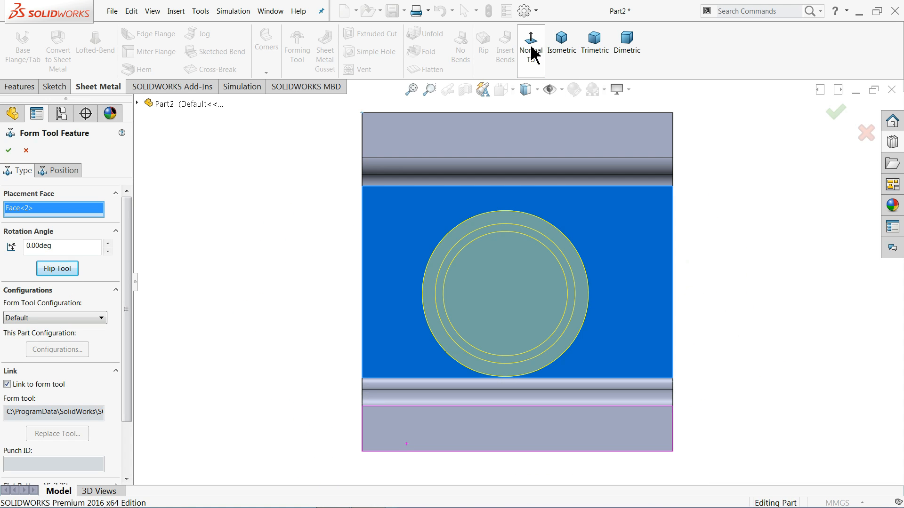
pyautogui.click(61, 173)
pyautogui.click(88, 33)
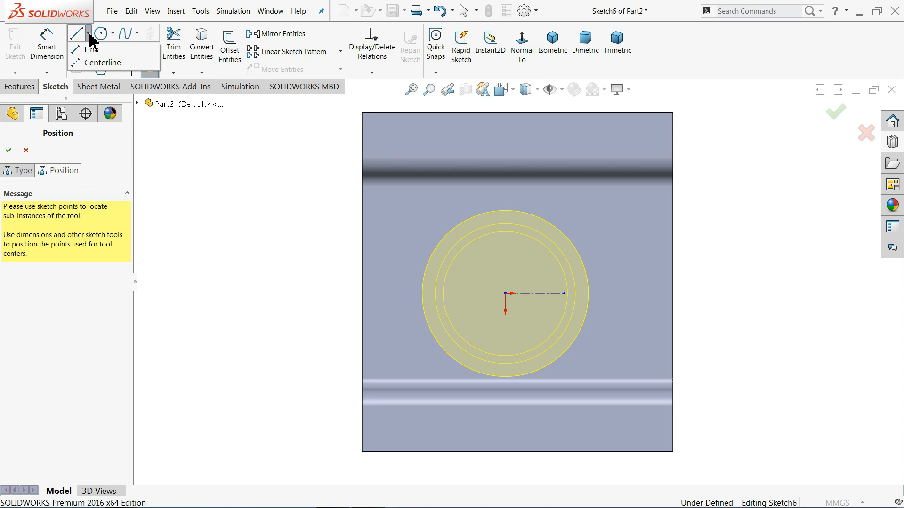
pyautogui.click(99, 61)
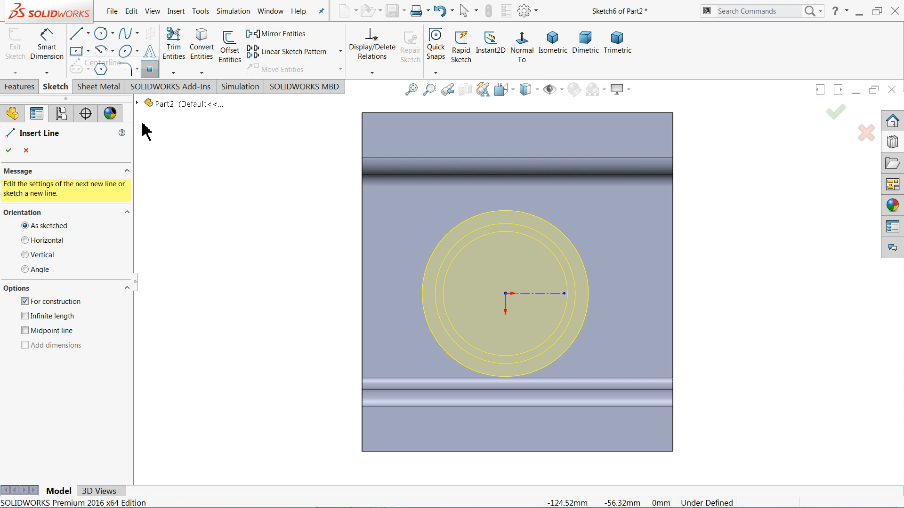
pyautogui.click(362, 378)
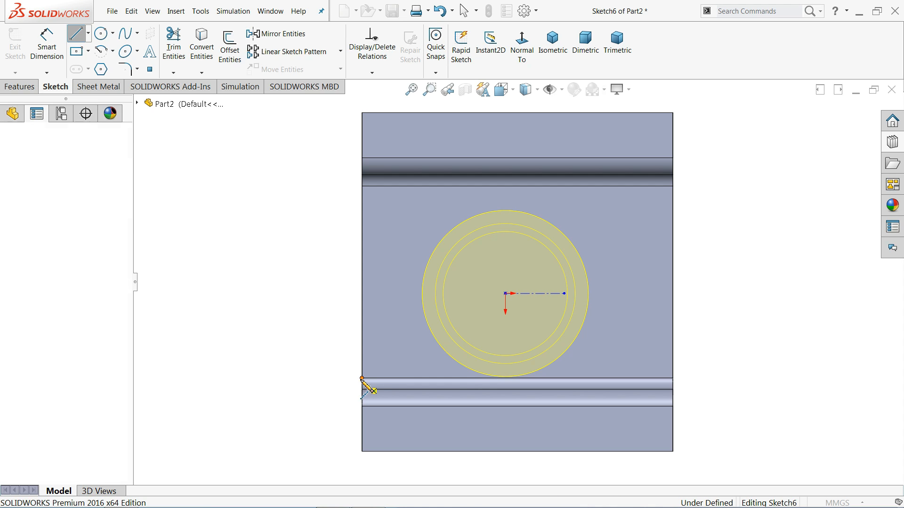
pyautogui.click(673, 187)
pyautogui.rightClick(704, 188)
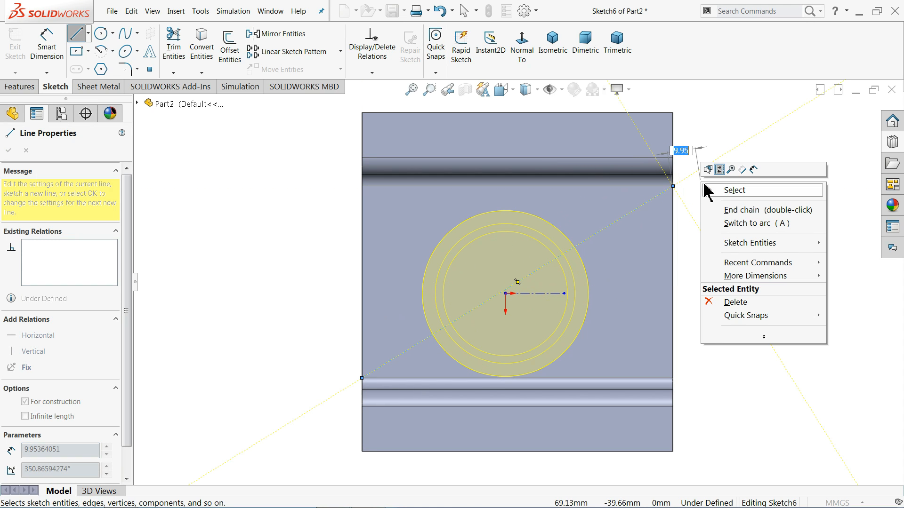
pyautogui.click(728, 190)
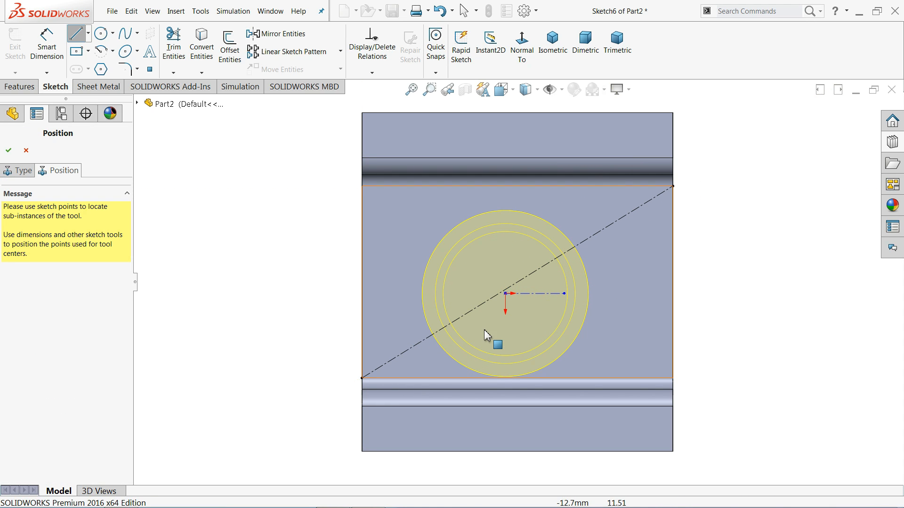
# Make the emboss tool's center point coincident with the midpoint of the diagonal centerline.
pyautogui.click(506, 296)
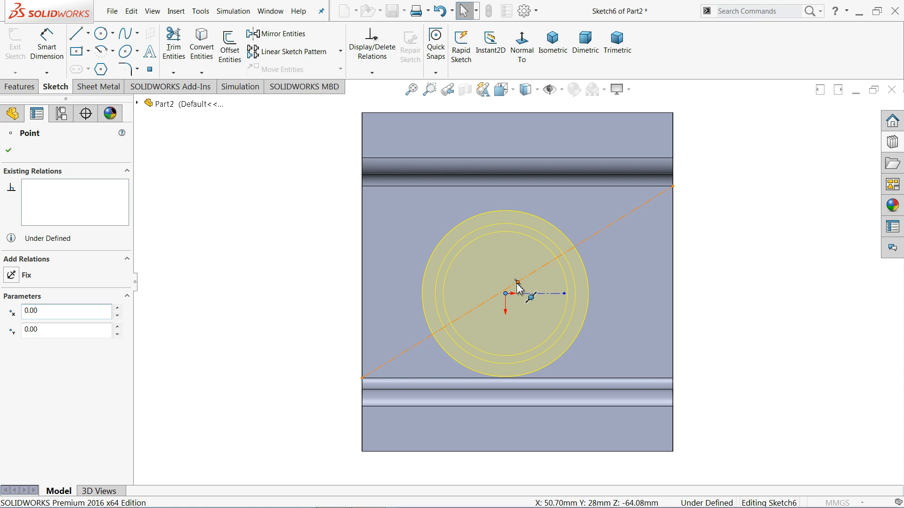
pyautogui.keyDown('ctrl'); pyautogui.click(517, 282); pyautogui.keyUp('ctrl')
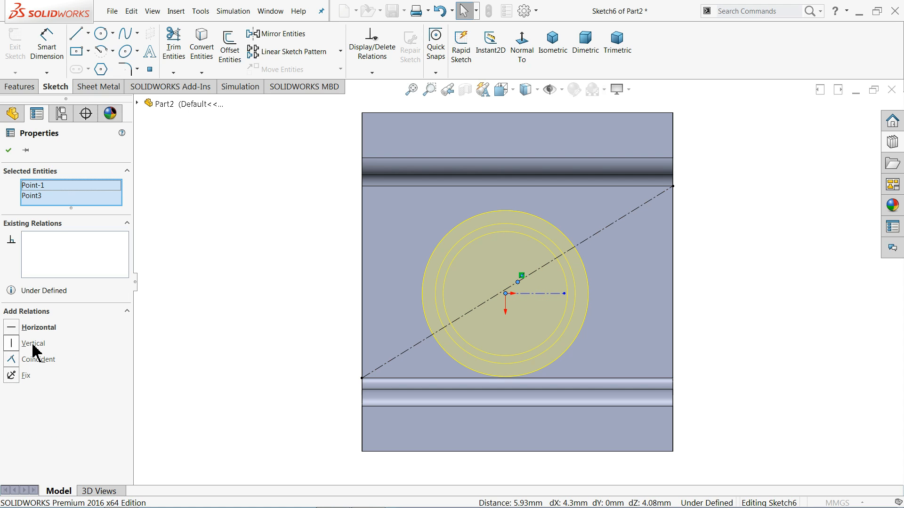
pyautogui.click(38, 360)
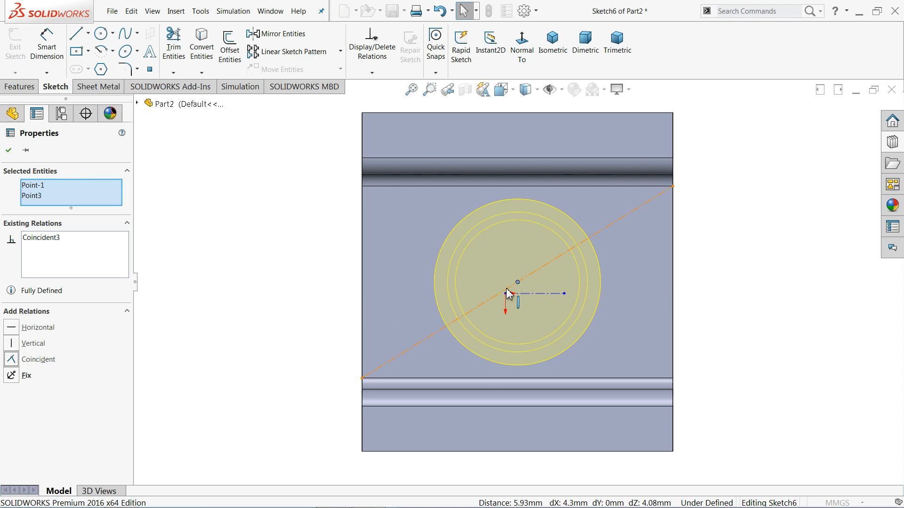
pyautogui.click(8, 151)
# Accept the position and finish the circular emboss forming tool feature on the flange.
pyautogui.moveTo(255, 237); pyautogui.dragTo(329, 417, button='middle')
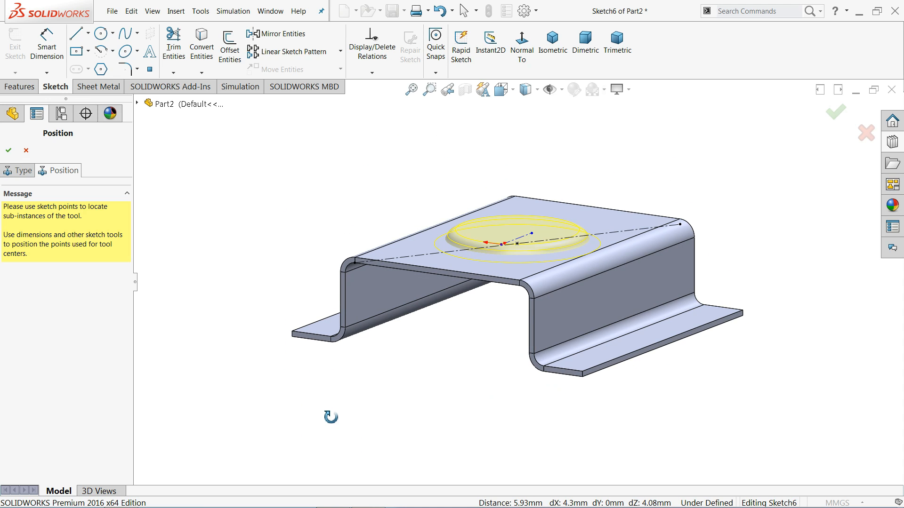
pyautogui.scroll(-4, 552, 278)
pyautogui.scroll(-2, 424, 242)
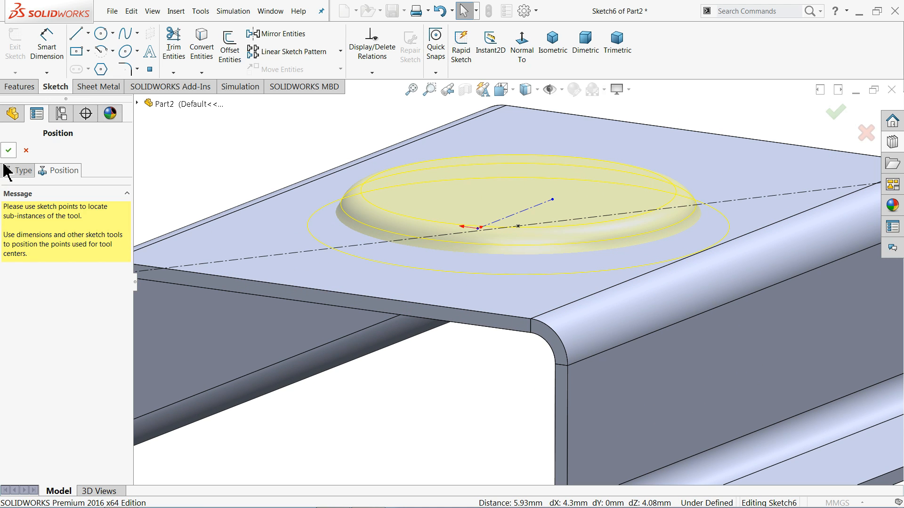
pyautogui.click(8, 151)
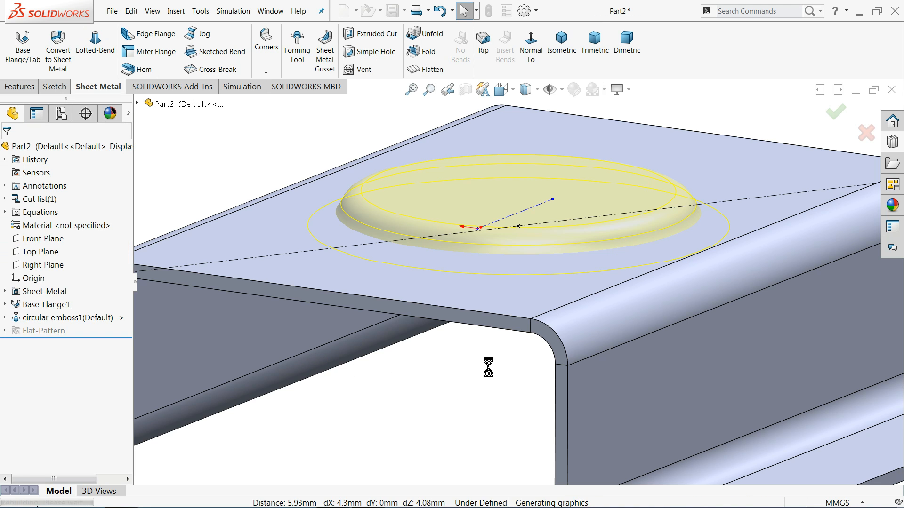
pyautogui.press('f')
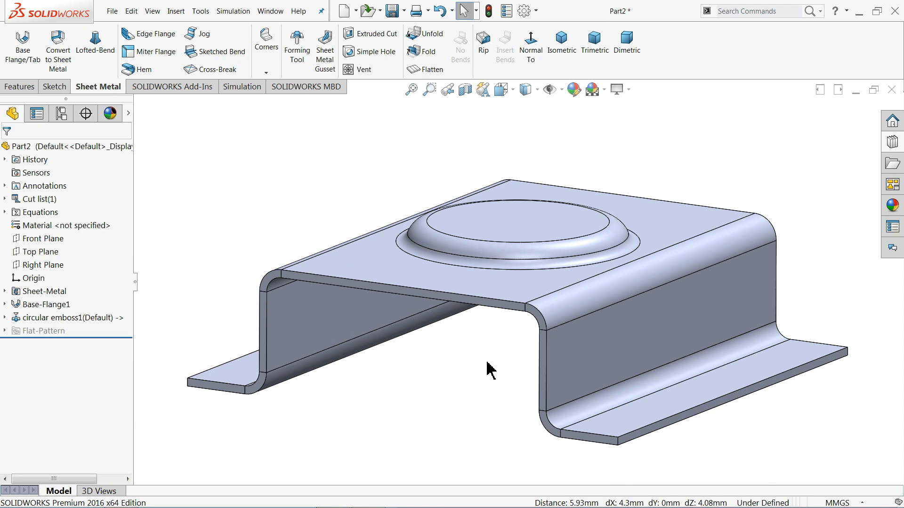
pyautogui.moveTo(489, 370); pyautogui.dragTo(530, 304, button='middle')
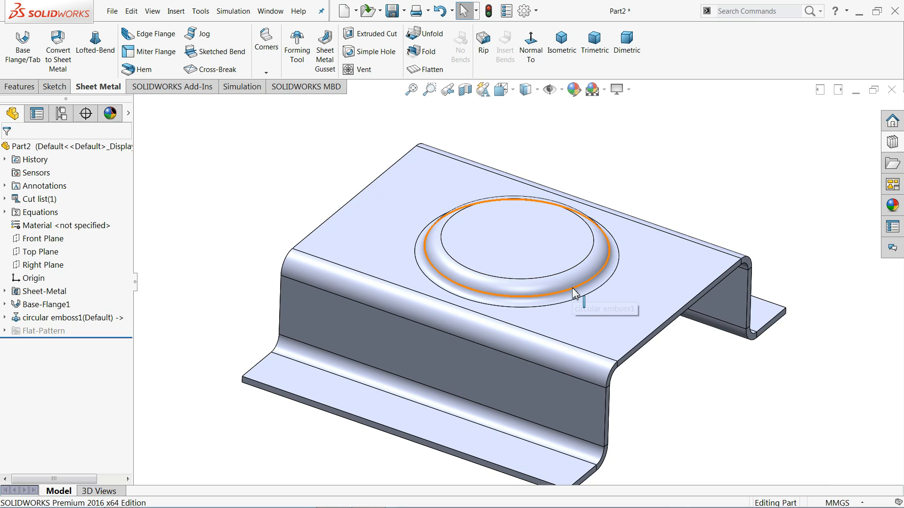
pyautogui.scroll(-2, 577, 297)
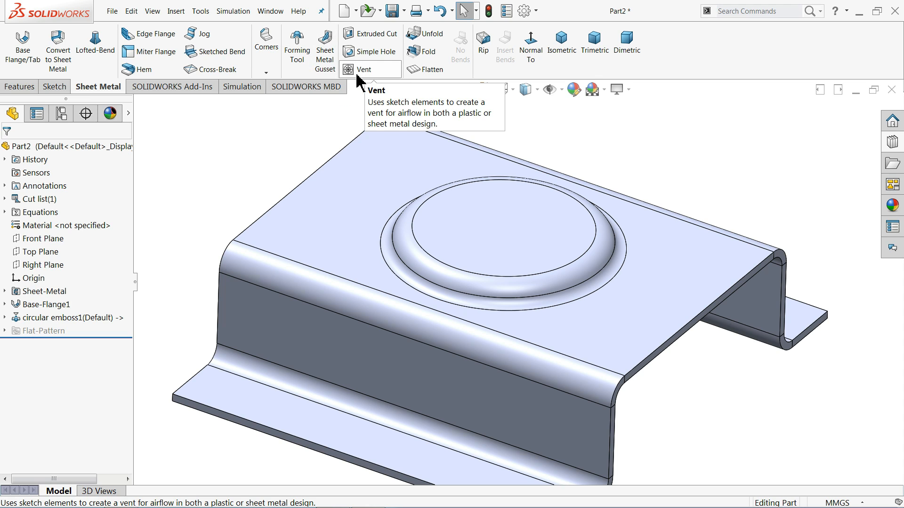
pyautogui.click(177, 11)
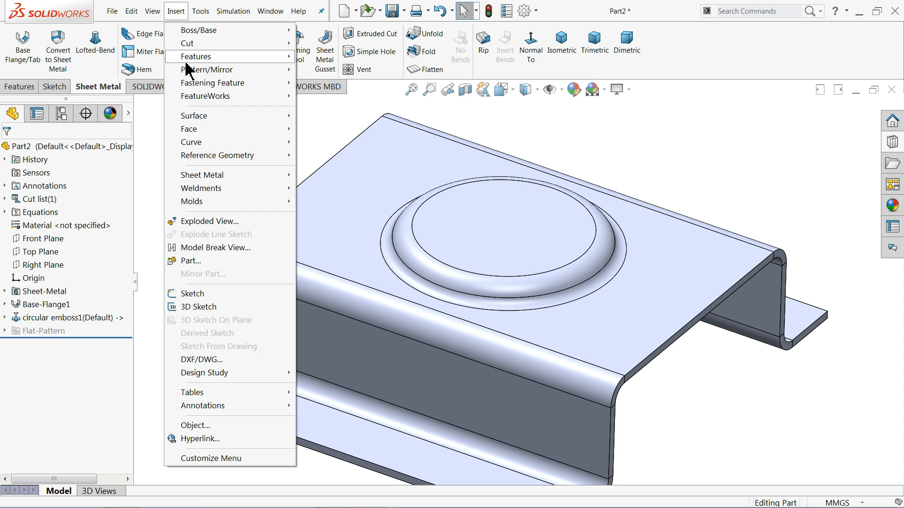
pyautogui.moveTo(187, 87)
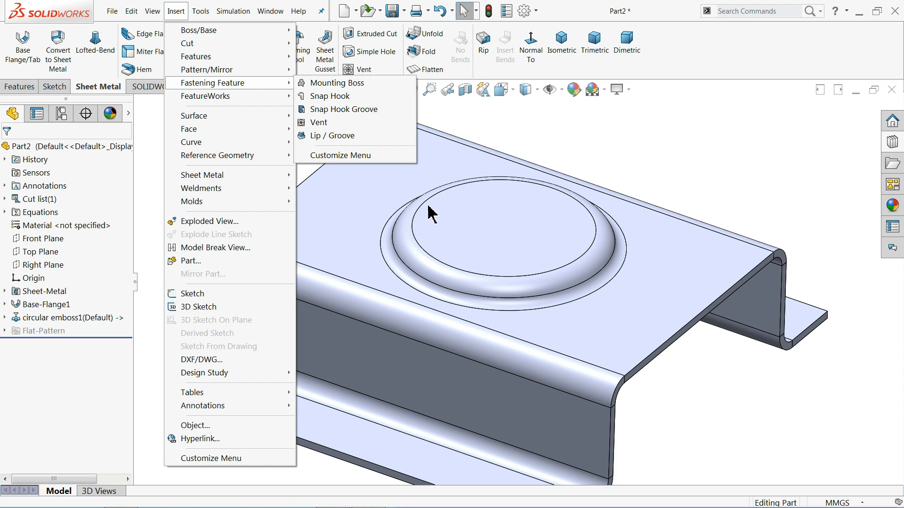
pyautogui.click(515, 124)
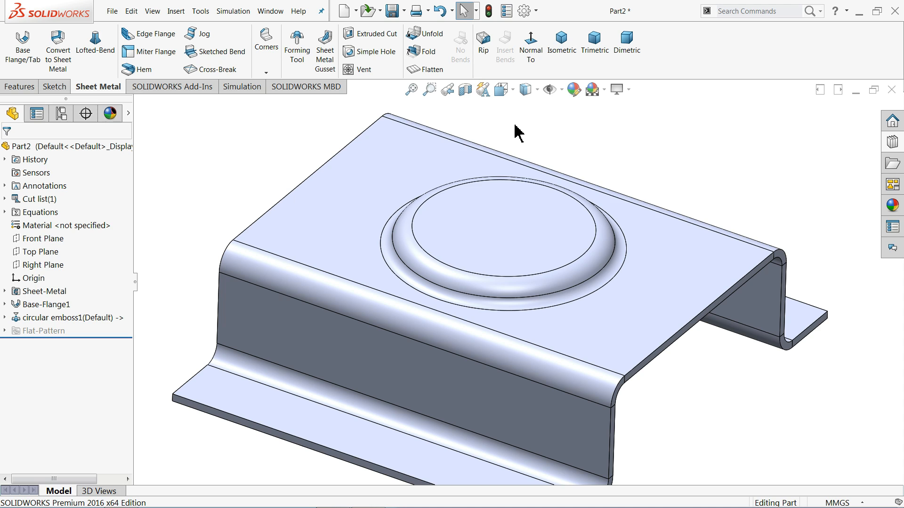
# Start a new sketch on the flat circular top face of the emboss.
pyautogui.click(495, 228)
pyautogui.click(523, 195)
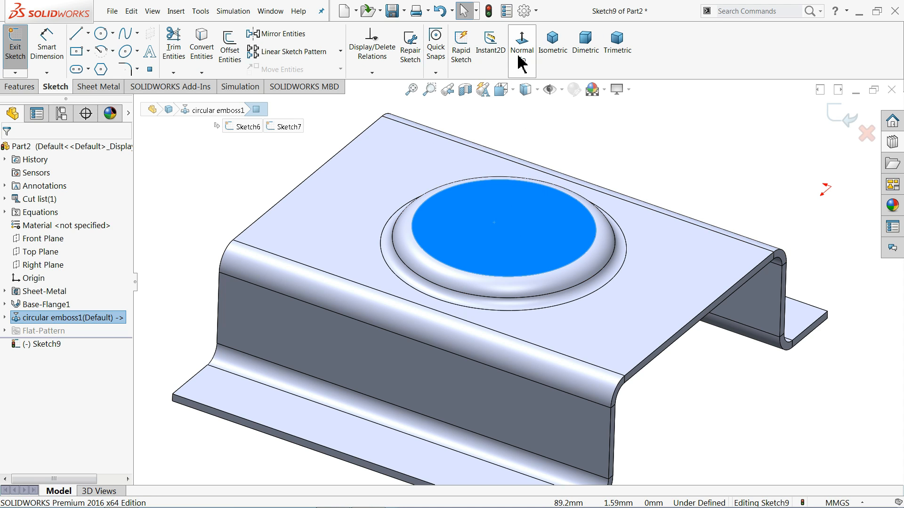
pyautogui.click(522, 61)
pyautogui.scroll(-3, 539, 282)
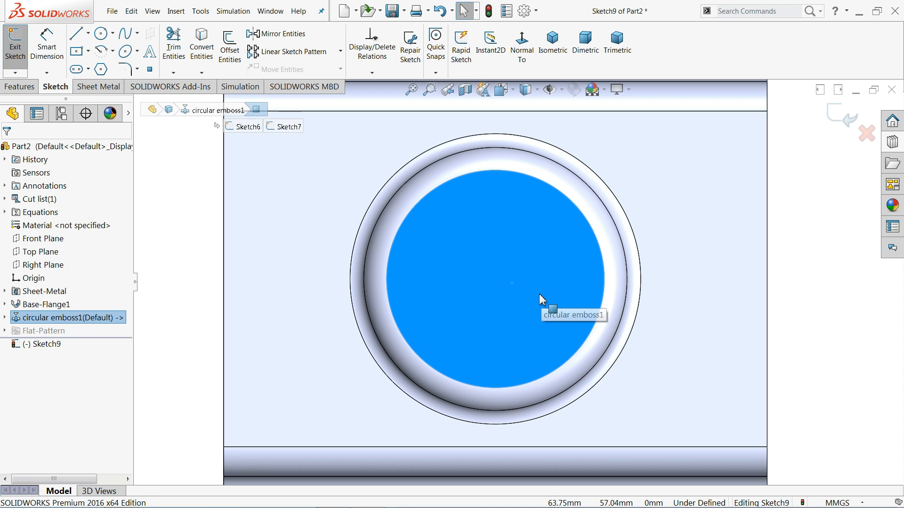
pyautogui.scroll(-1, 539, 284)
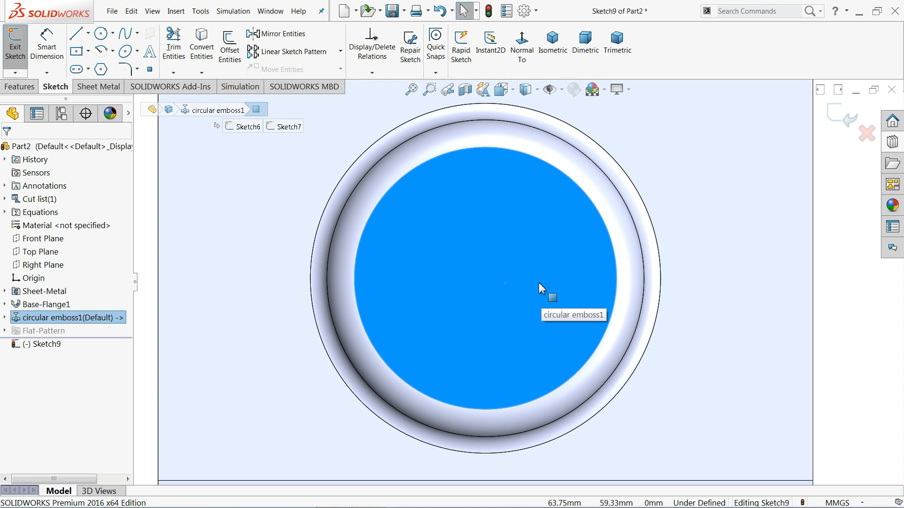
# Sketch four concentric circles about 40, 28, 17 and 8 mm in diameter, centered on the emboss's top face.
pyautogui.click(101, 34)
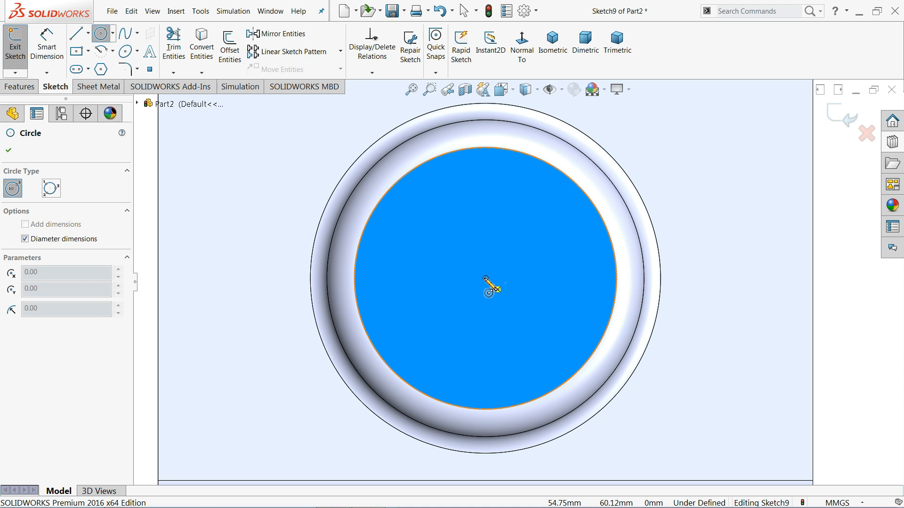
pyautogui.click(485, 278)
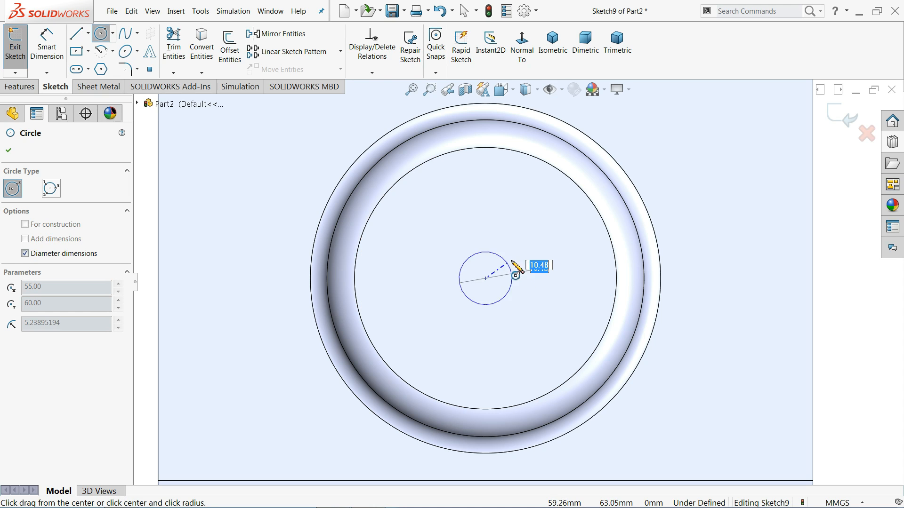
pyautogui.click(561, 187)
pyautogui.click(485, 278)
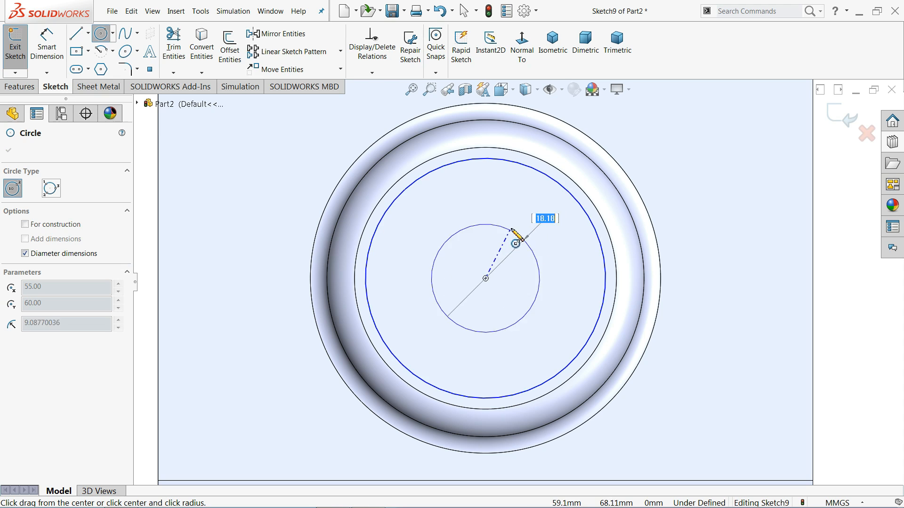
pyautogui.click(530, 209)
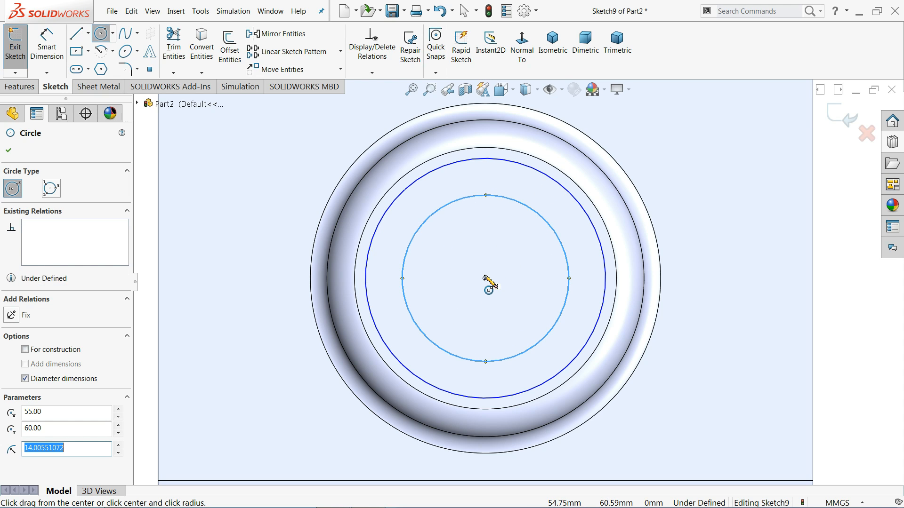
pyautogui.click(485, 278)
pyautogui.click(509, 234)
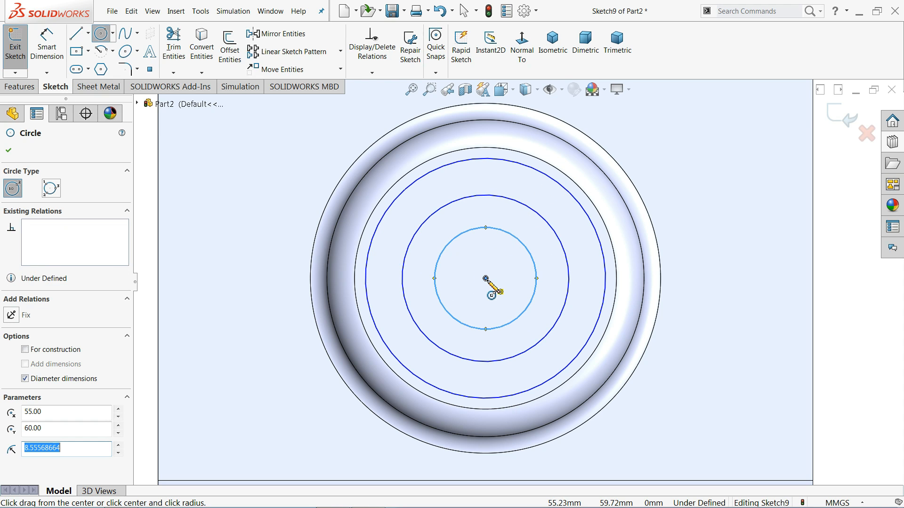
pyautogui.click(486, 278)
pyautogui.click(496, 256)
pyautogui.rightClick(246, 198)
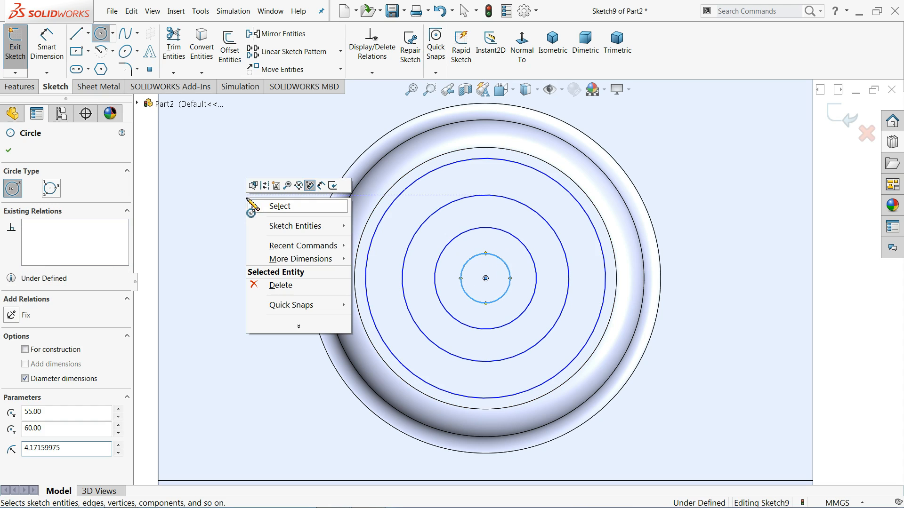
pyautogui.click(273, 207)
# Dimension the two outer circles with diameters of 39 mm and 26 mm.
pyautogui.click(46, 47)
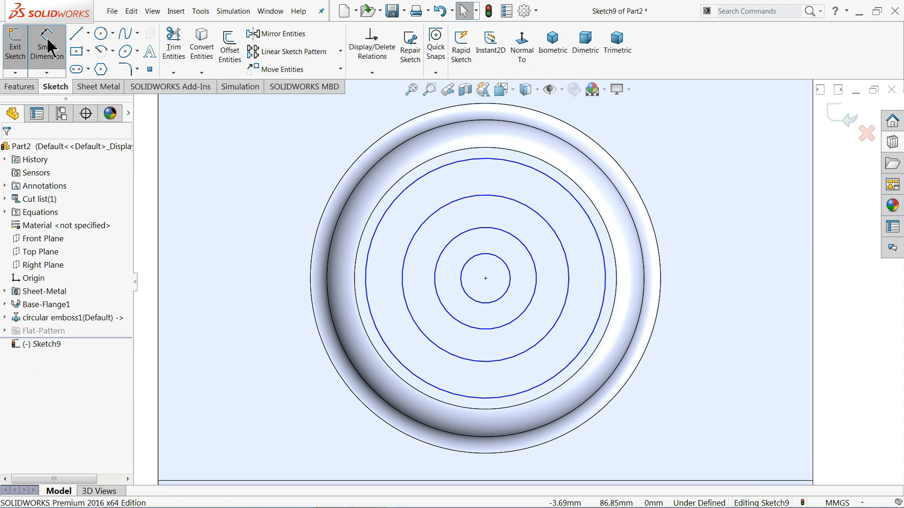
pyautogui.click(368, 282)
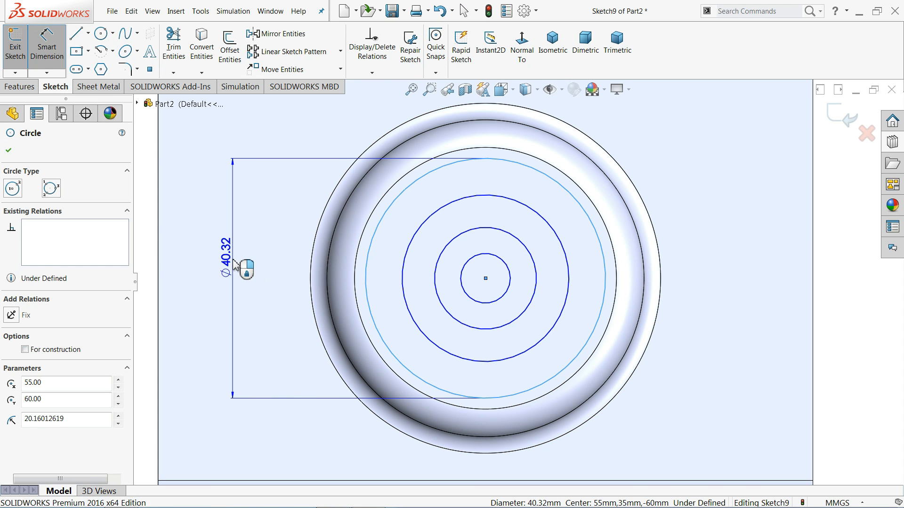
pyautogui.click(234, 262)
pyautogui.write('39')
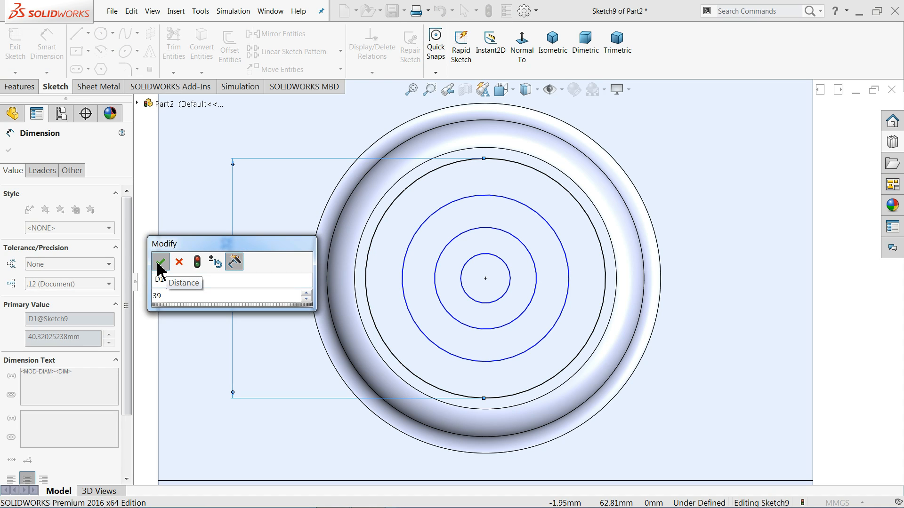
pyautogui.click(159, 261)
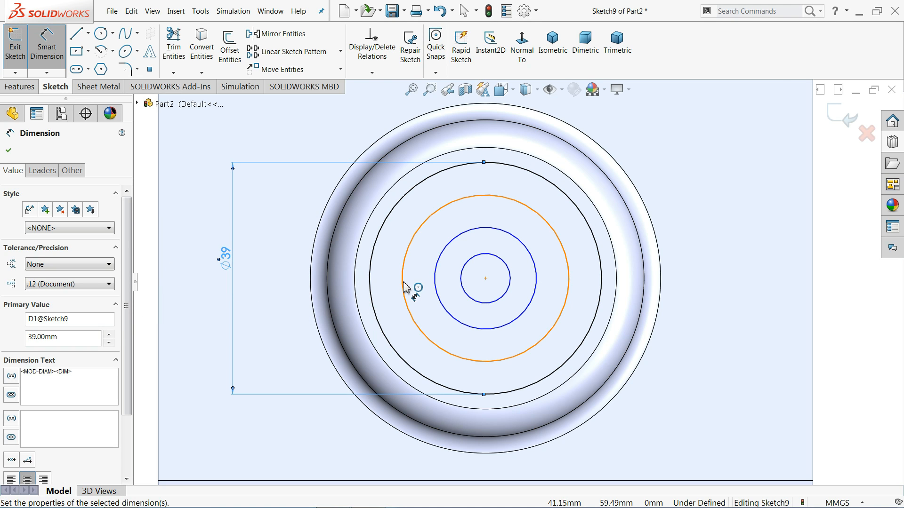
pyautogui.click(404, 288)
pyautogui.click(267, 282)
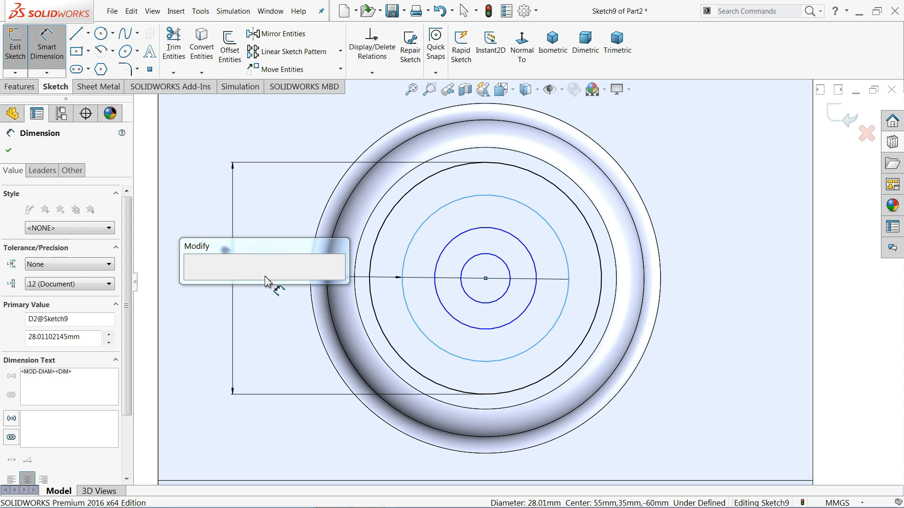
pyautogui.write('26')
pyautogui.click(193, 280)
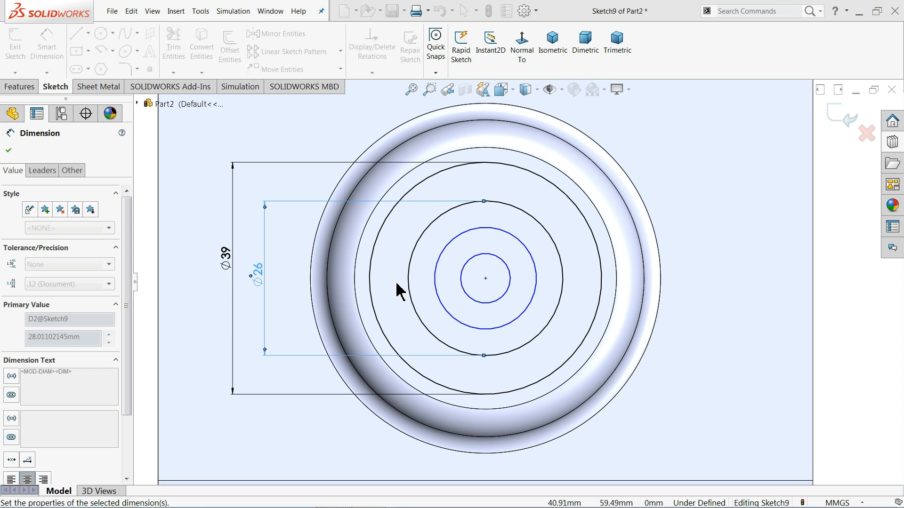
# Dimension the two inner circles with diameters of 13 mm and 6.5 mm.
pyautogui.click(436, 282)
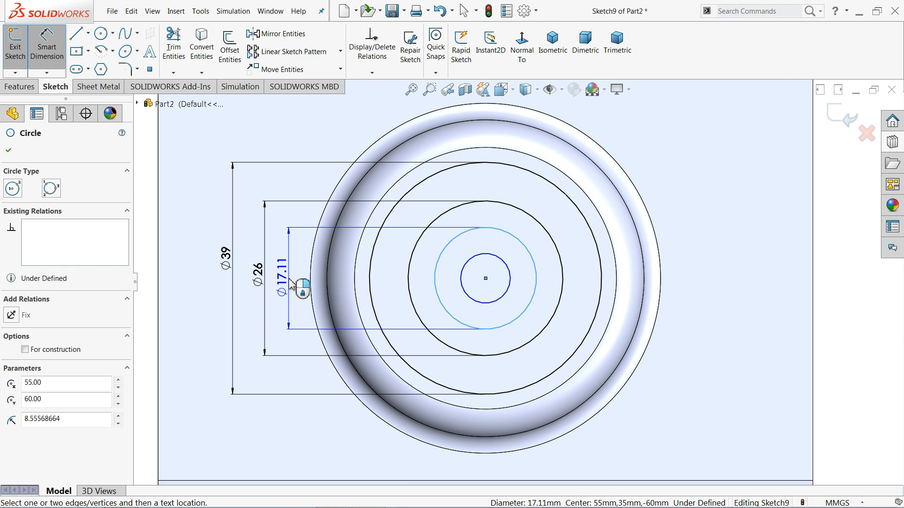
pyautogui.click(299, 289)
pyautogui.write('13')
pyautogui.click(217, 282)
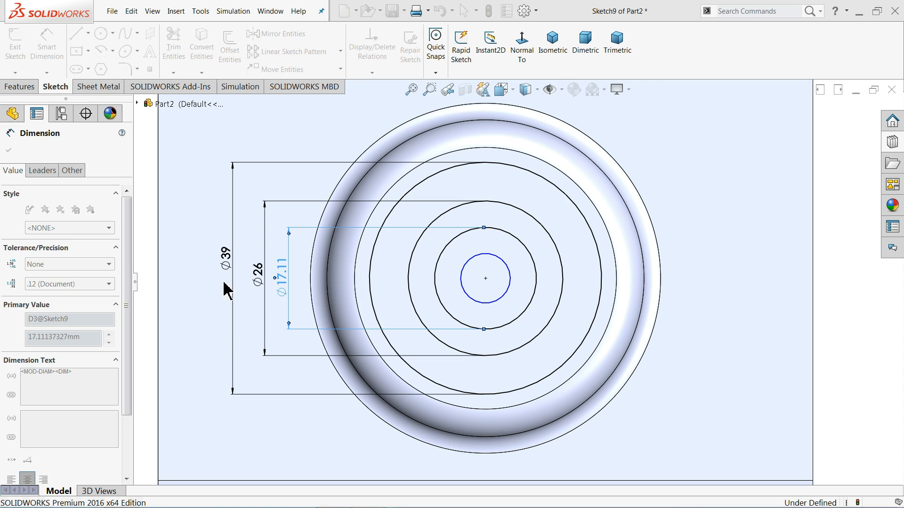
pyautogui.click(464, 284)
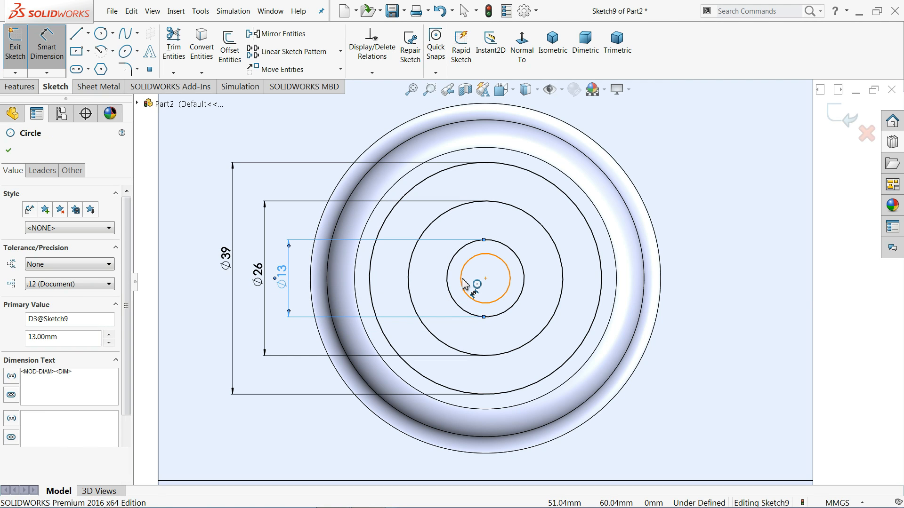
pyautogui.click(699, 282)
pyautogui.write('6.5')
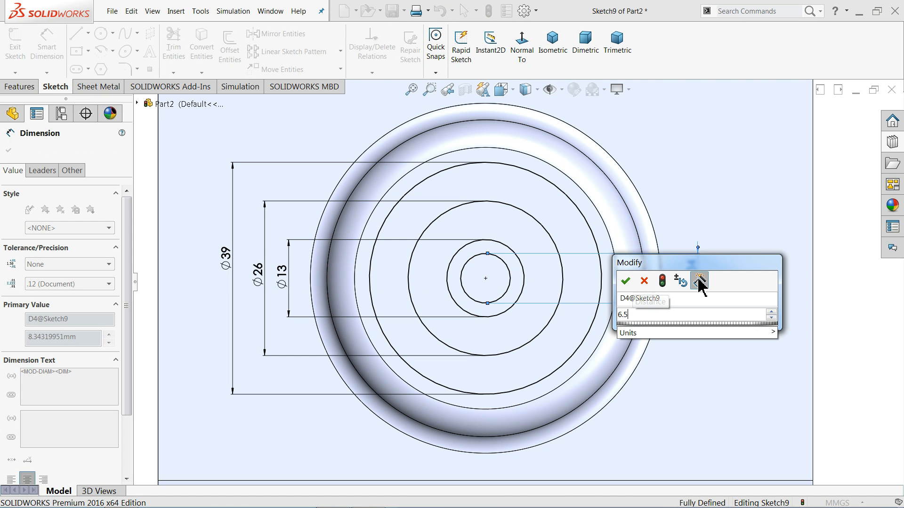
pyautogui.press('Return')
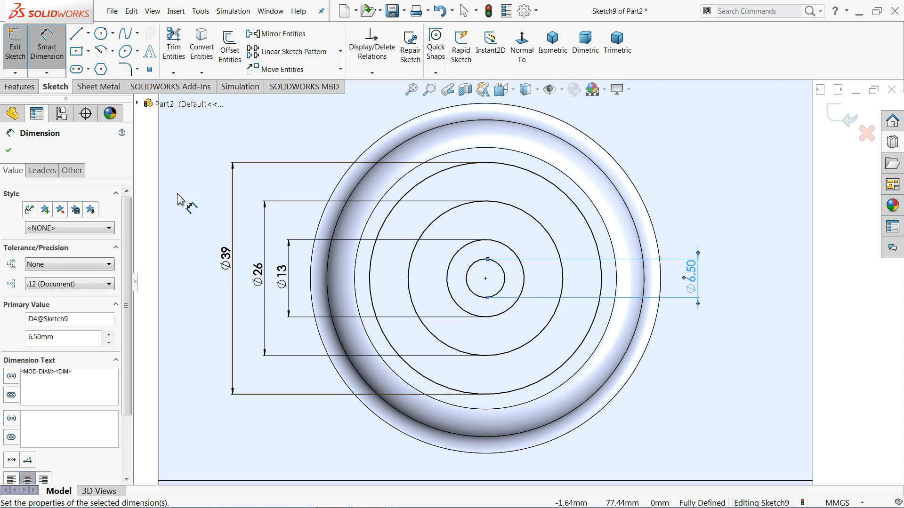
# Sketch a horizontal line through the center spanning the full 39 mm diameter of the outermost circle.
pyautogui.click(76, 34)
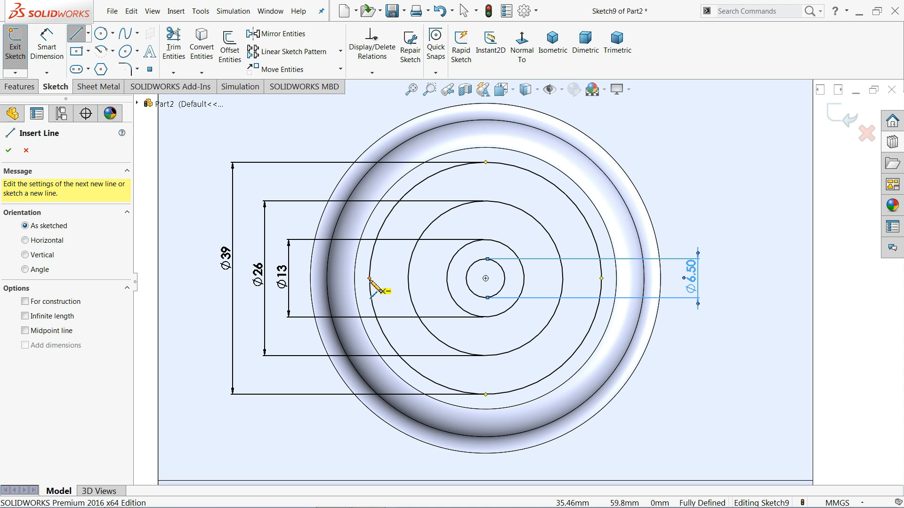
pyautogui.click(370, 279)
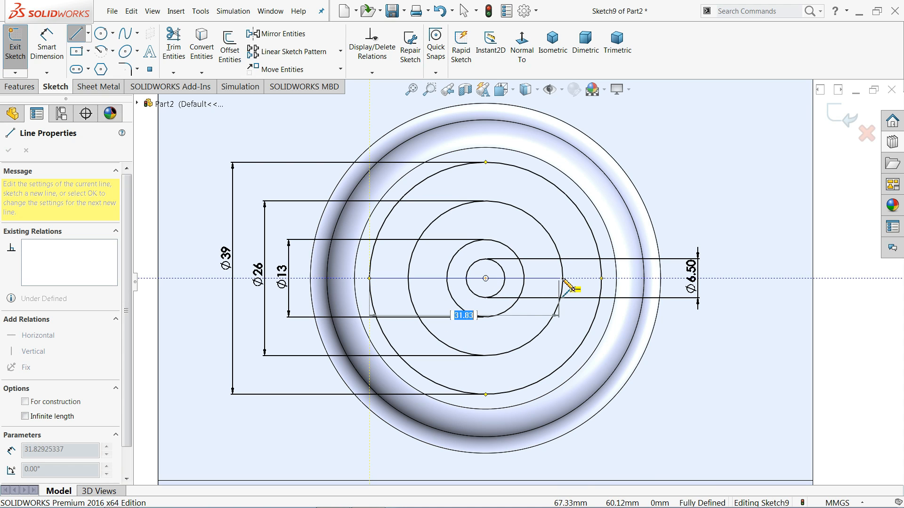
pyautogui.click(601, 278)
pyautogui.rightClick(687, 209)
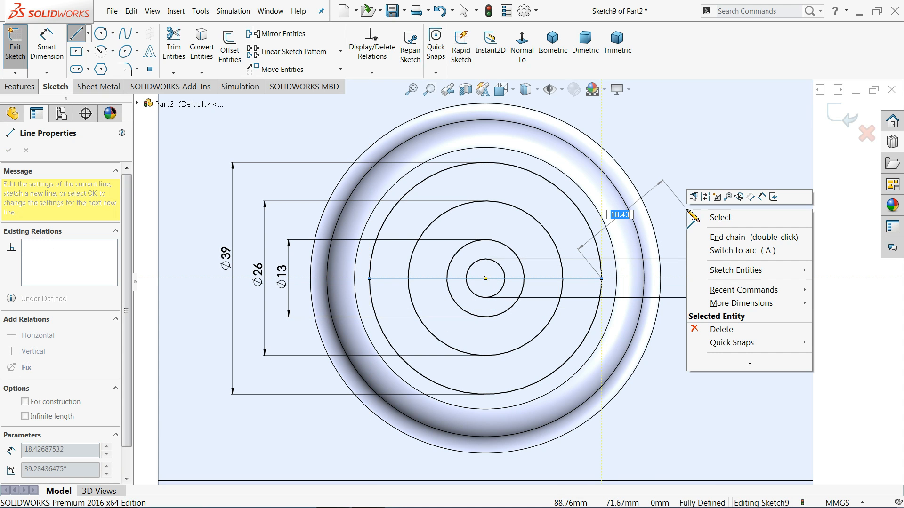
pyautogui.click(716, 218)
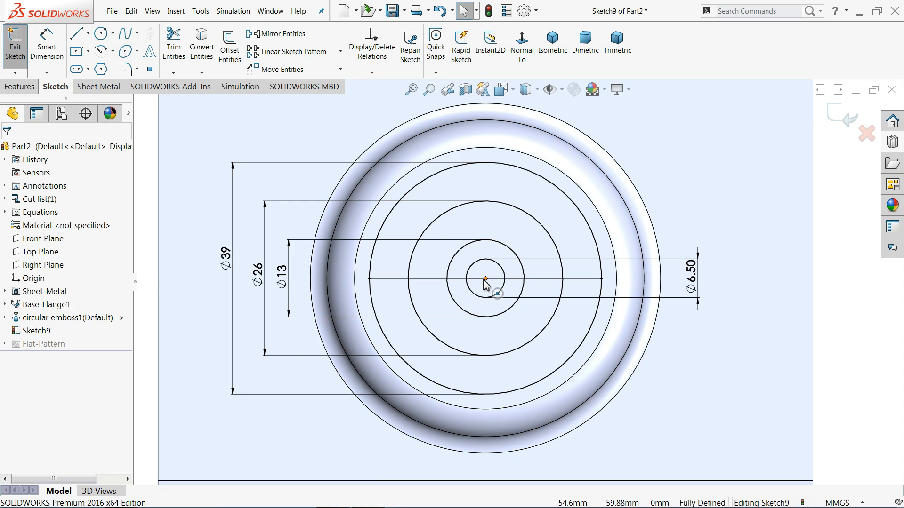
# Create a circular sketch pattern of the horizontal line about the circles' center with 6 equally spaced instances over 360 degrees.
pyautogui.click(340, 51)
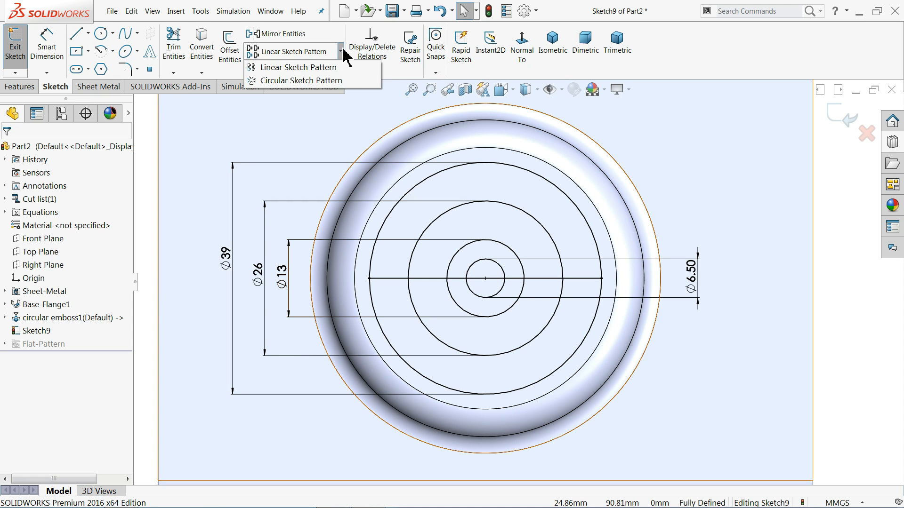
pyautogui.click(297, 81)
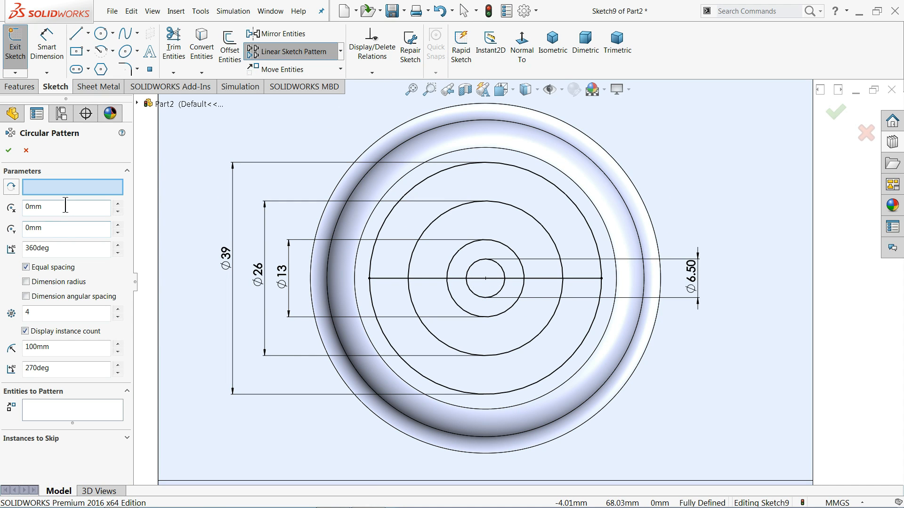
pyautogui.click(486, 278)
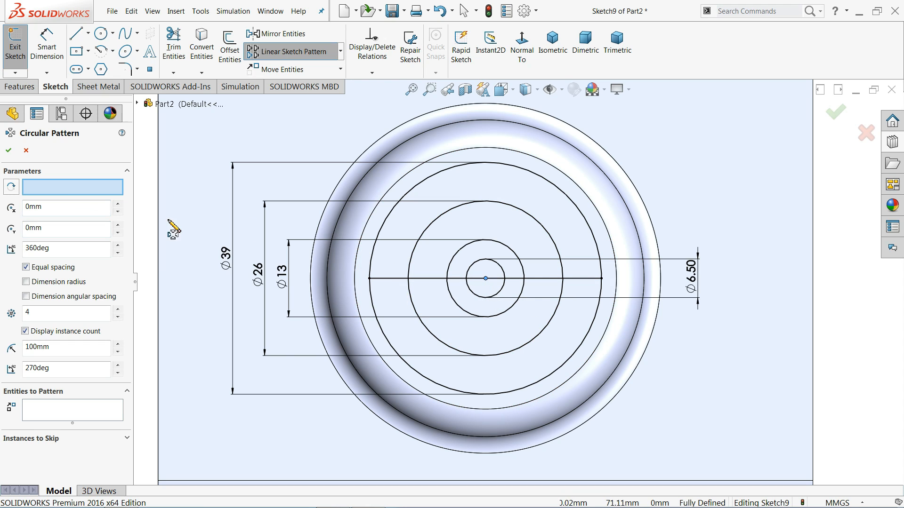
pyautogui.click(49, 410)
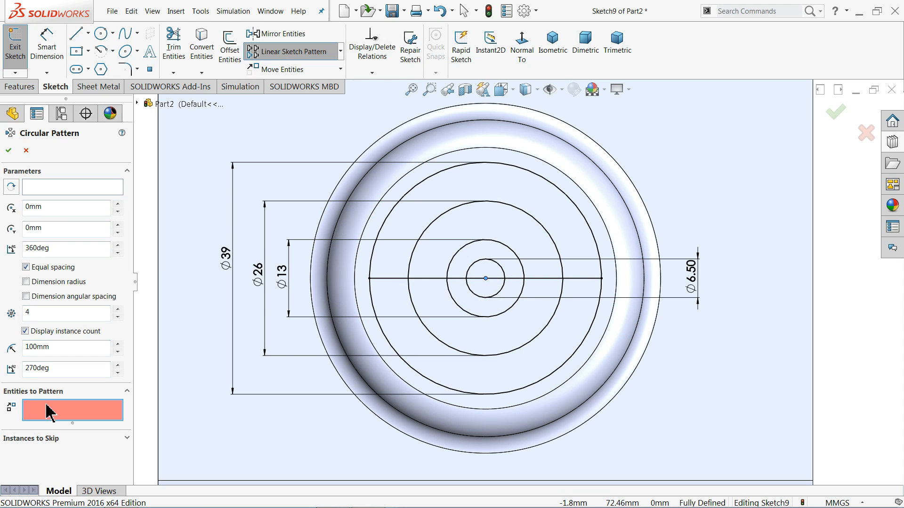
pyautogui.click(430, 280)
pyautogui.click(47, 187)
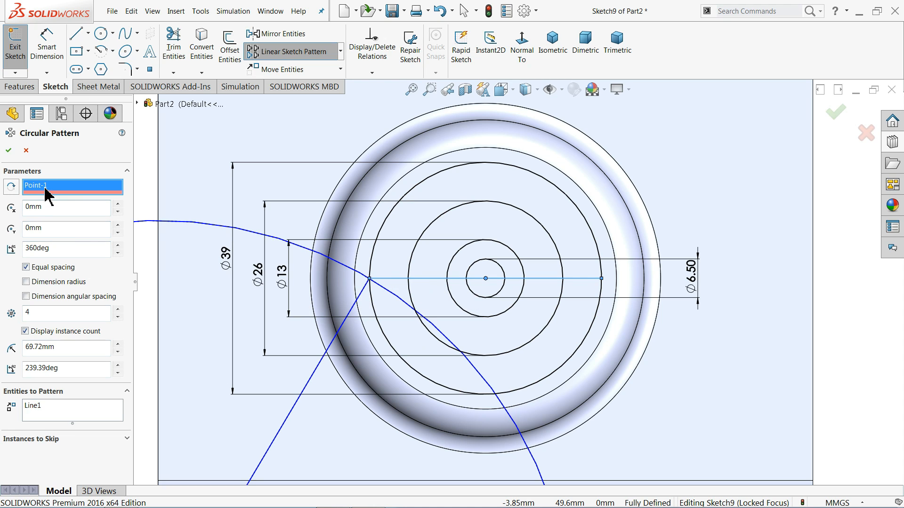
pyautogui.rightClick(45, 187)
pyautogui.click(72, 208)
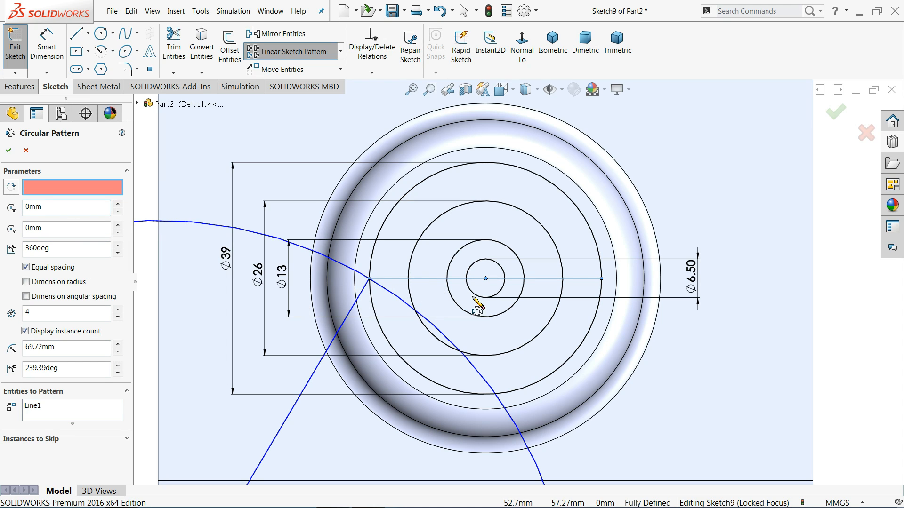
pyautogui.click(486, 279)
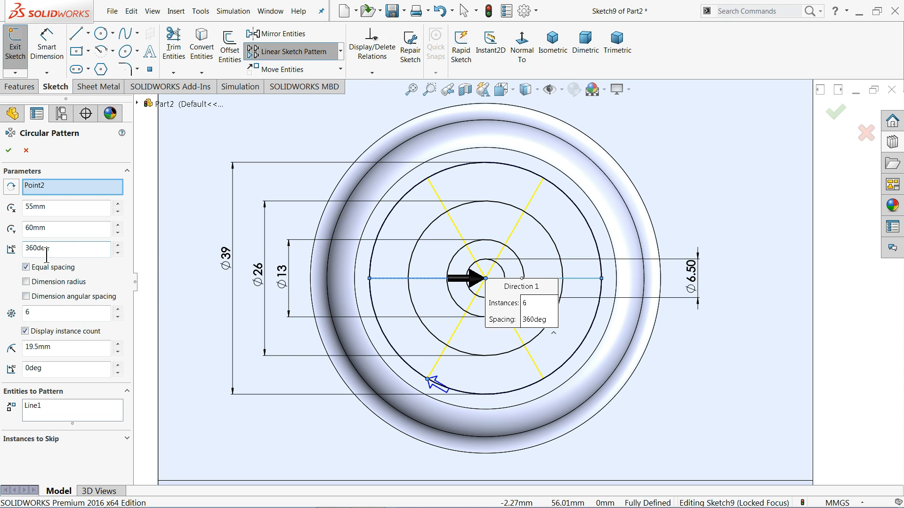
pyautogui.click(8, 151)
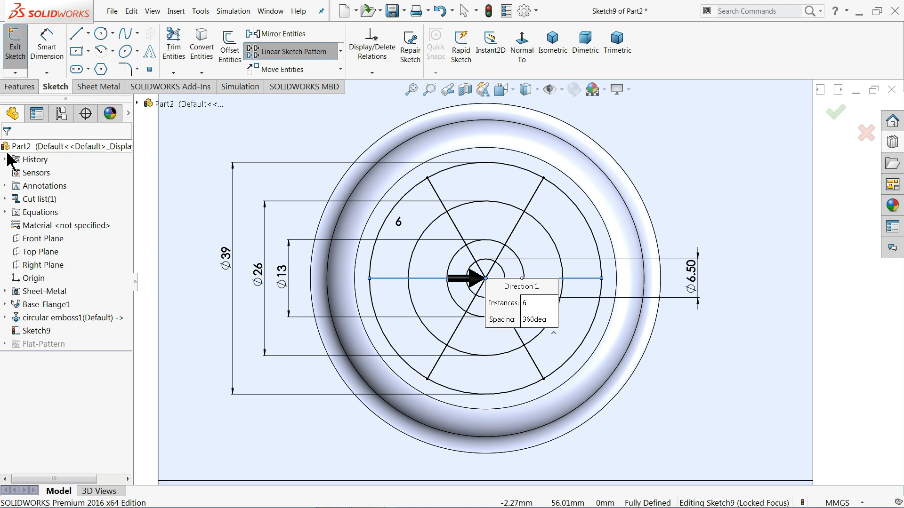
pyautogui.click(845, 194)
# Start a Vent feature from the sketch and select the outermost 39 mm circle as its boundary.
pyautogui.scroll(2, 486, 301)
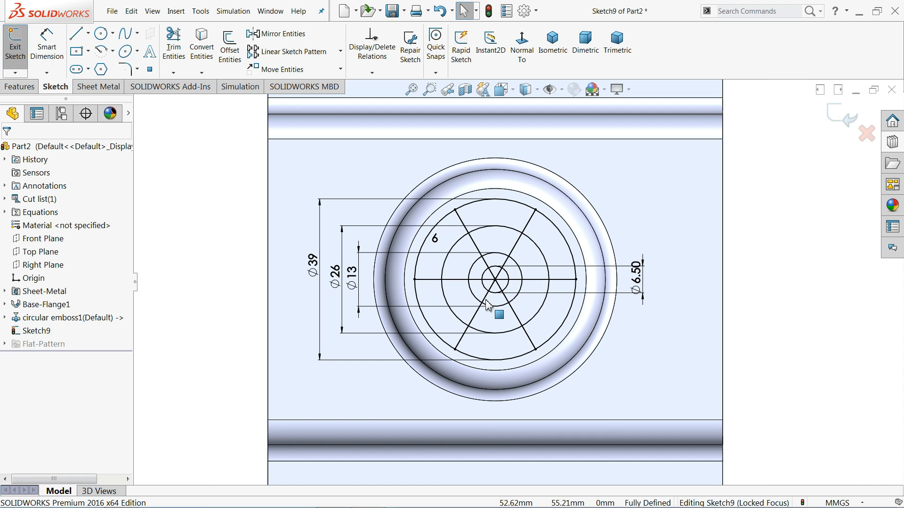
pyautogui.moveTo(486, 300)
pyautogui.mouseDown(button='middle')
pyautogui.moveTo(484, 262)
pyautogui.moveTo(524, 288)
pyautogui.mouseUp(button='middle')
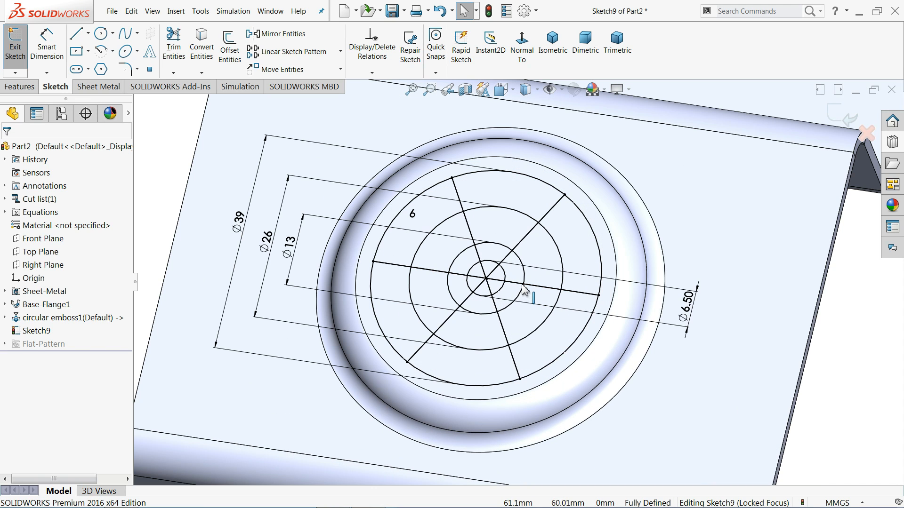
pyautogui.click(102, 88)
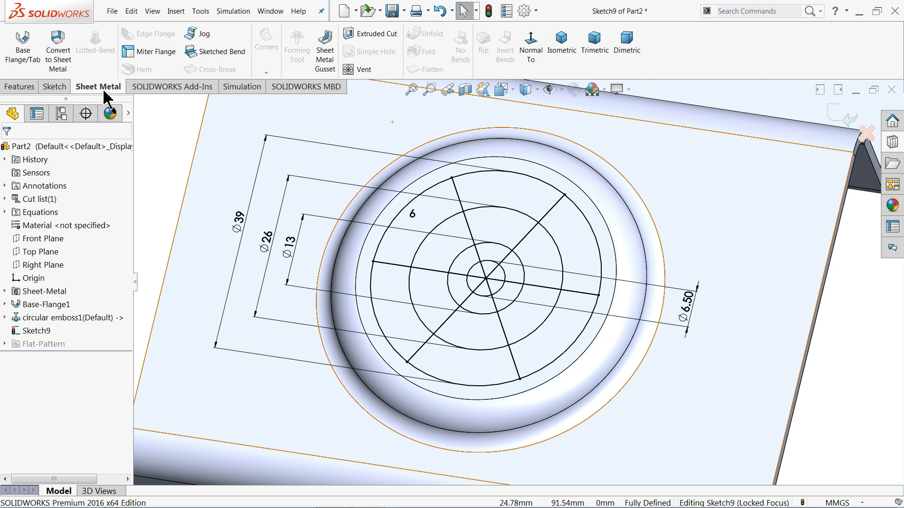
pyautogui.click(362, 71)
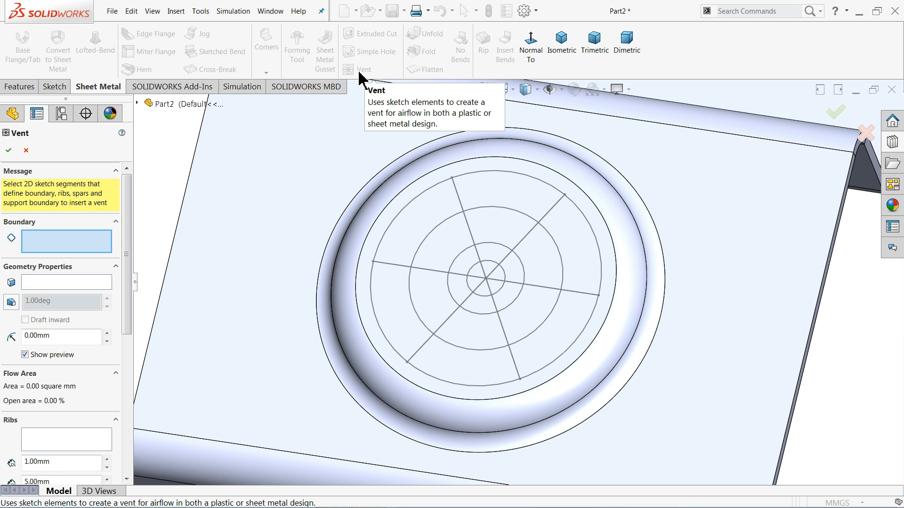
pyautogui.click(176, 10)
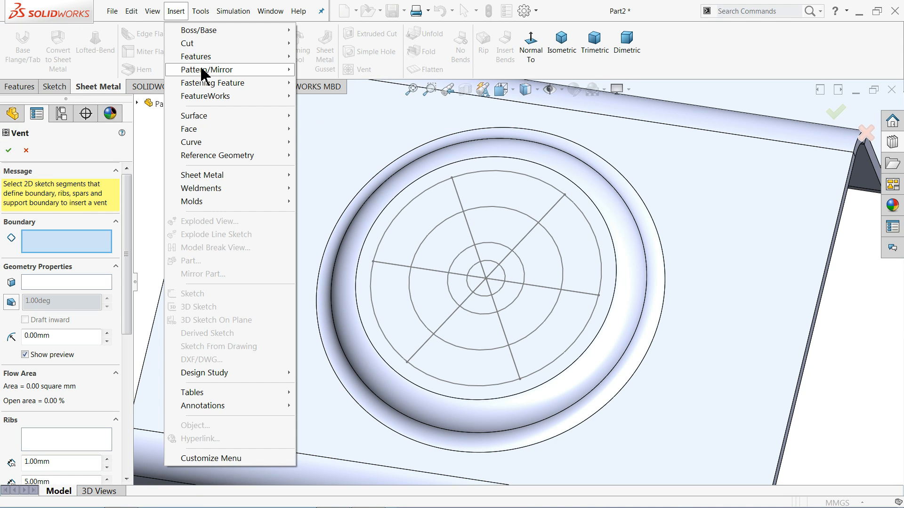
pyautogui.moveTo(221, 84)
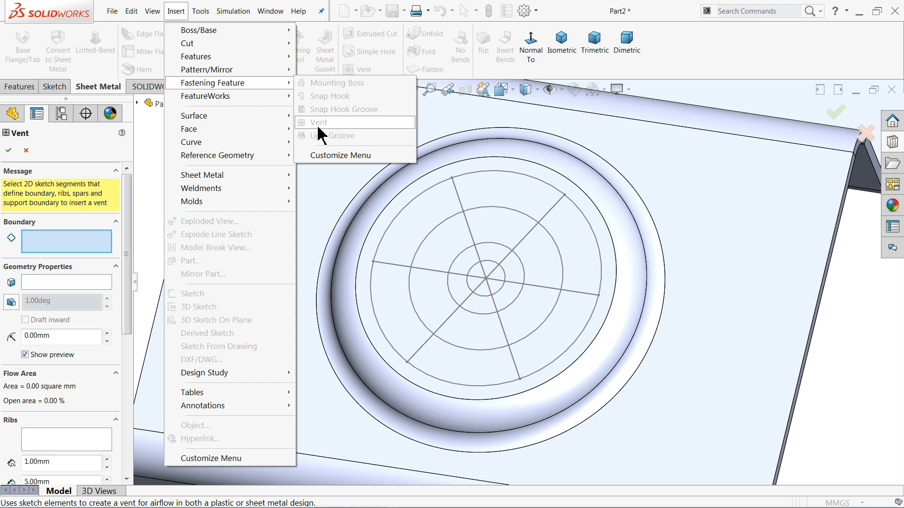
pyautogui.click(148, 144)
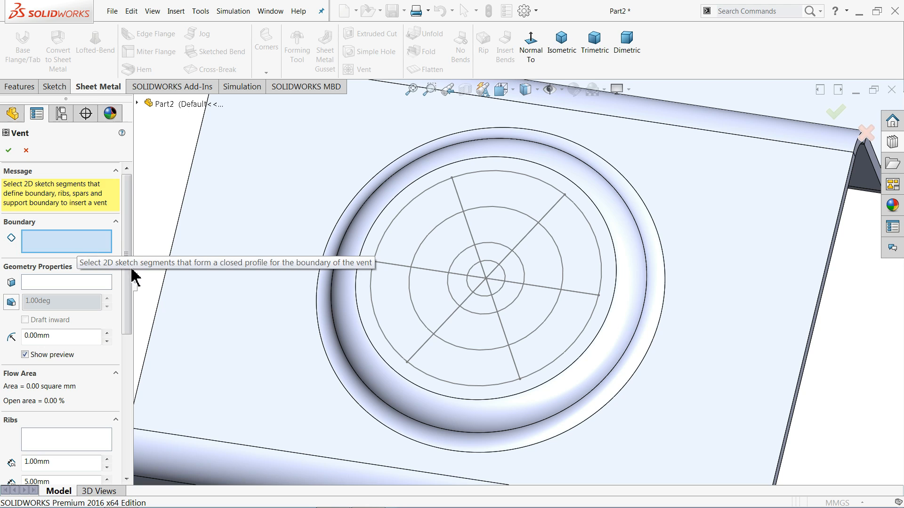
pyautogui.scroll(-2, 470, 256)
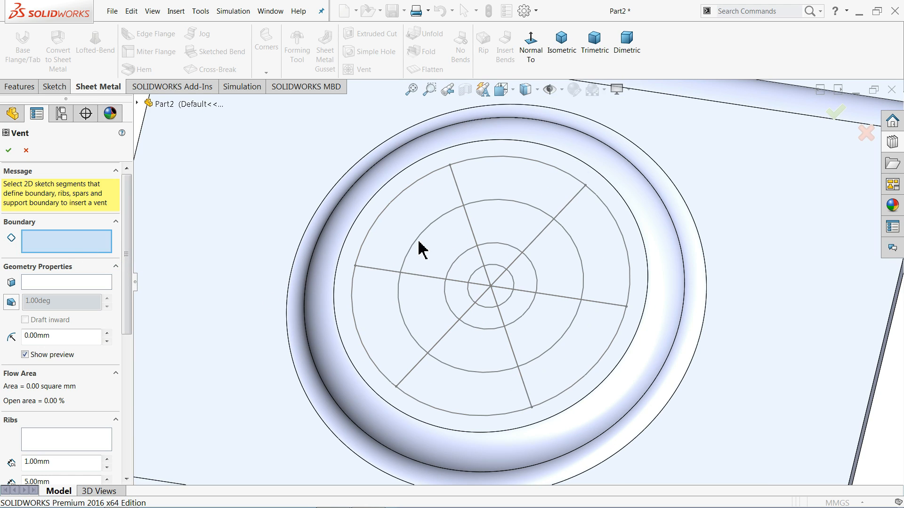
pyautogui.click(377, 229)
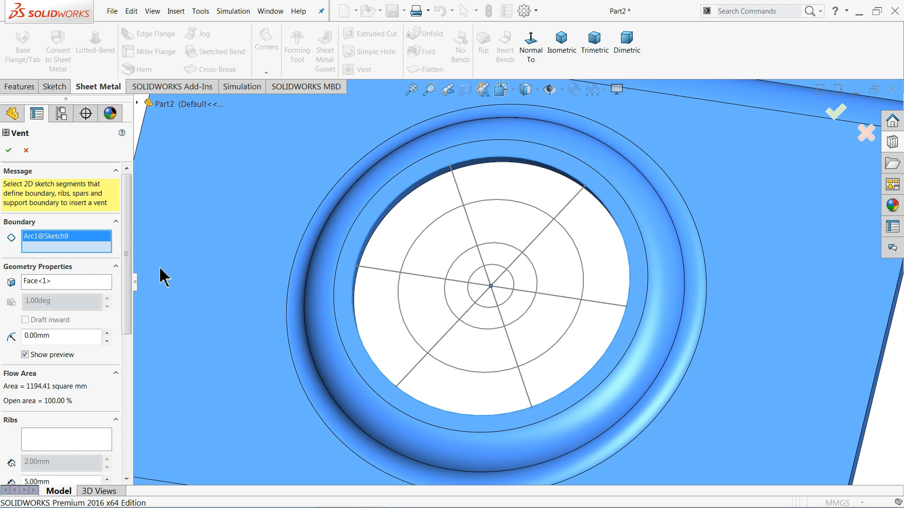
# Assign the three crossing sketch lines as the ribs of the vent.
pyautogui.moveTo(126, 263); pyautogui.dragTo(128, 359)
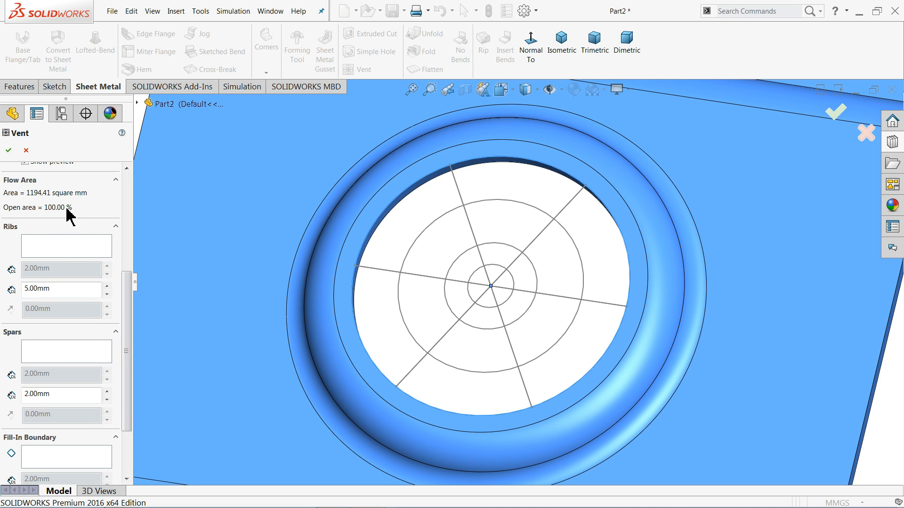
pyautogui.click(34, 251)
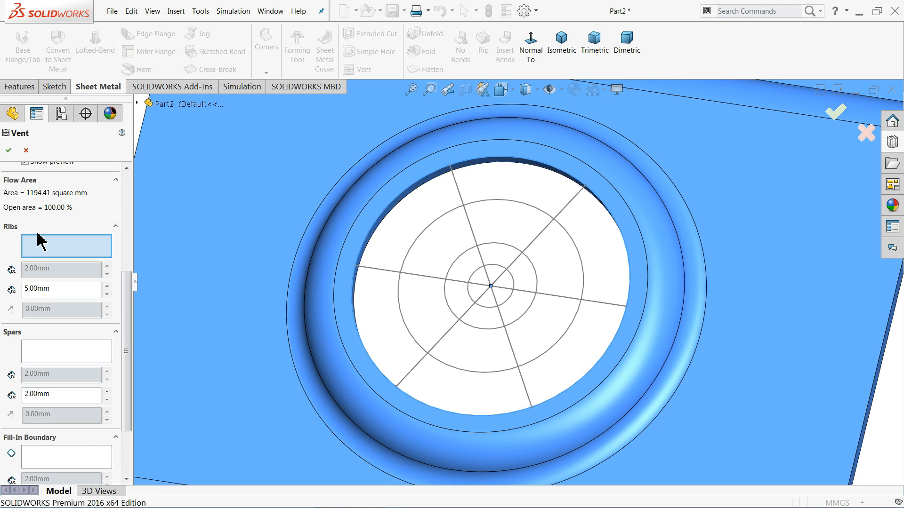
pyautogui.click(435, 282)
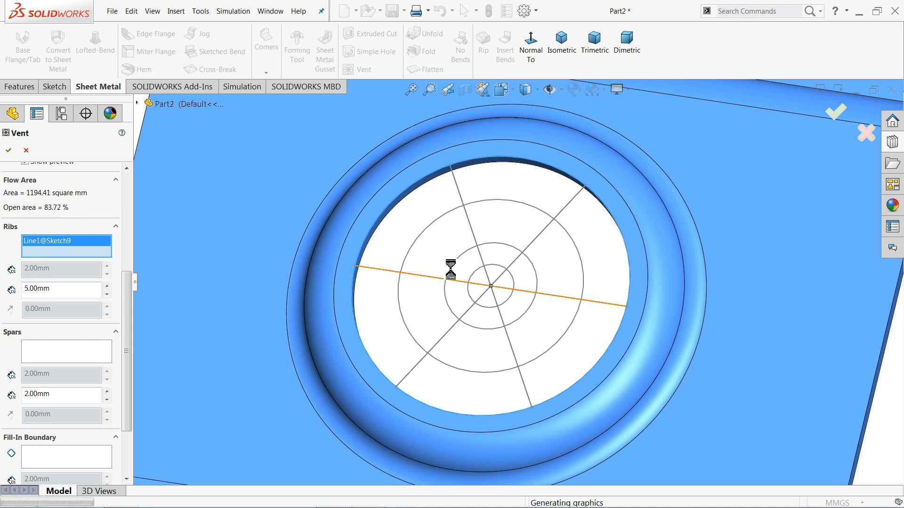
pyautogui.click(478, 248)
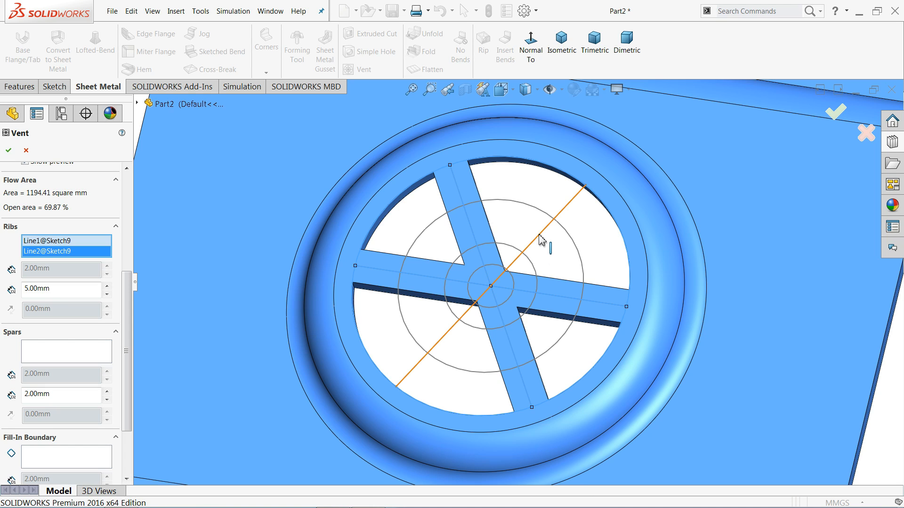
pyautogui.click(540, 240)
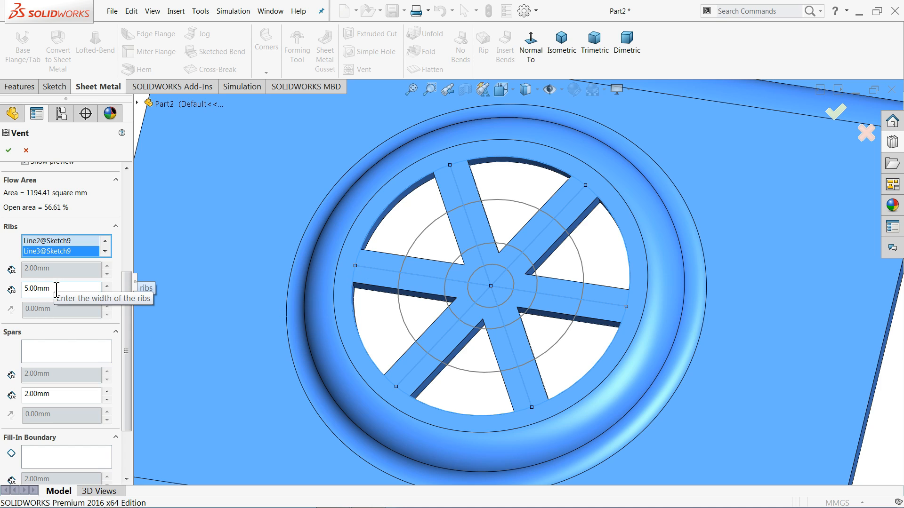
# Set the width of the vent ribs to 1 mm.
pyautogui.doubleClick(36, 288)
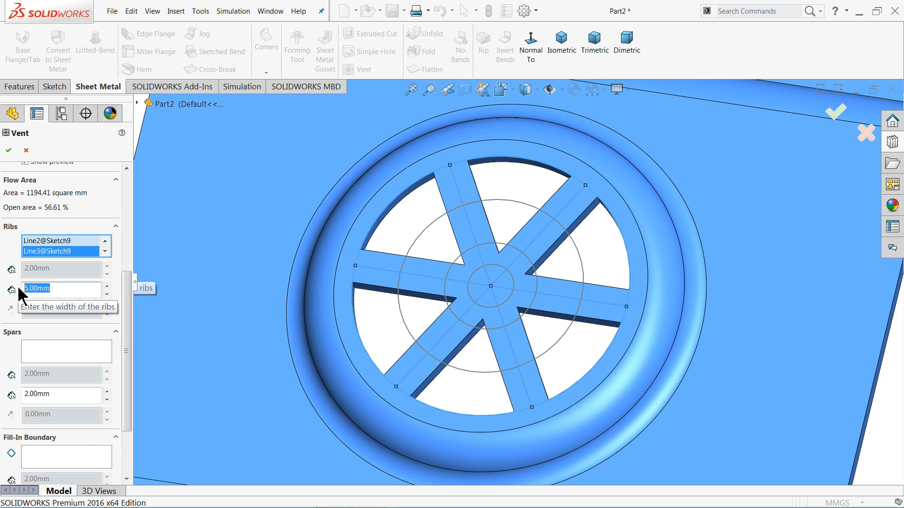
pyautogui.write('1')
pyautogui.press('Return')
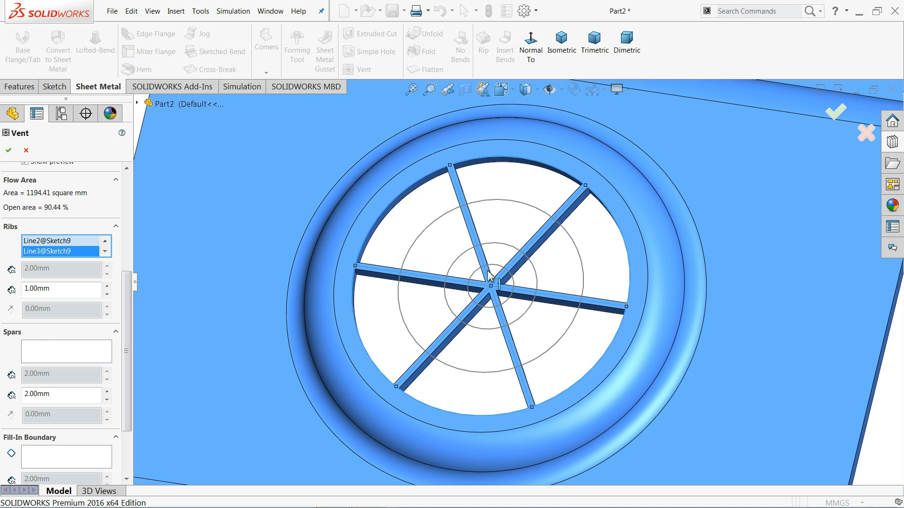
# Assign the 26 mm and 13 mm diameter circles as the spars of the vent.
pyautogui.click(36, 352)
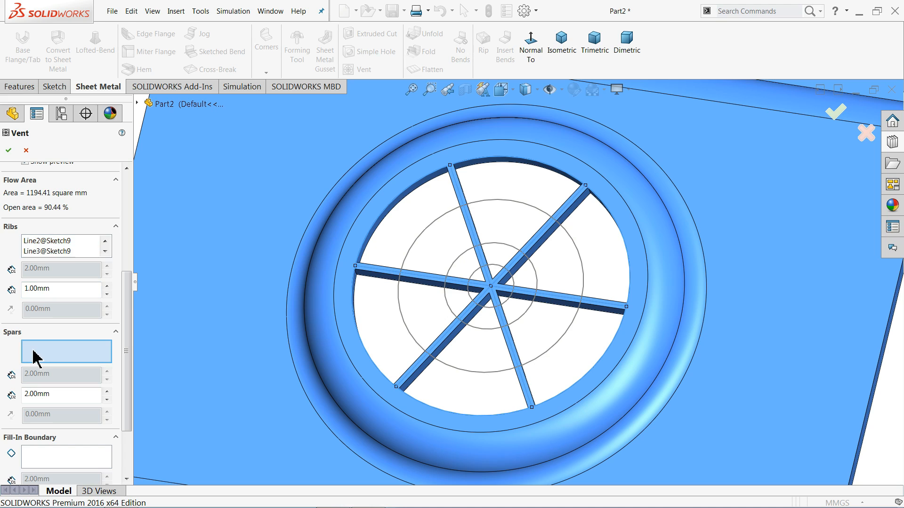
pyautogui.click(414, 246)
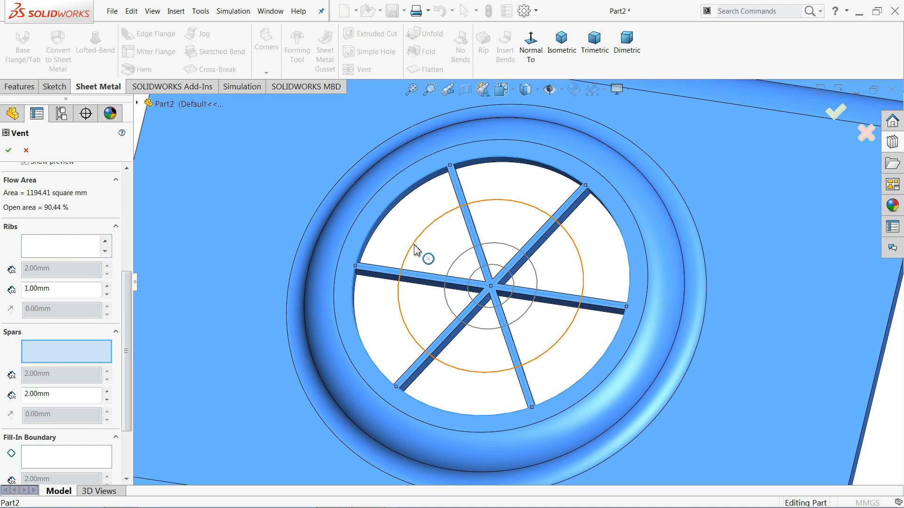
pyautogui.click(453, 268)
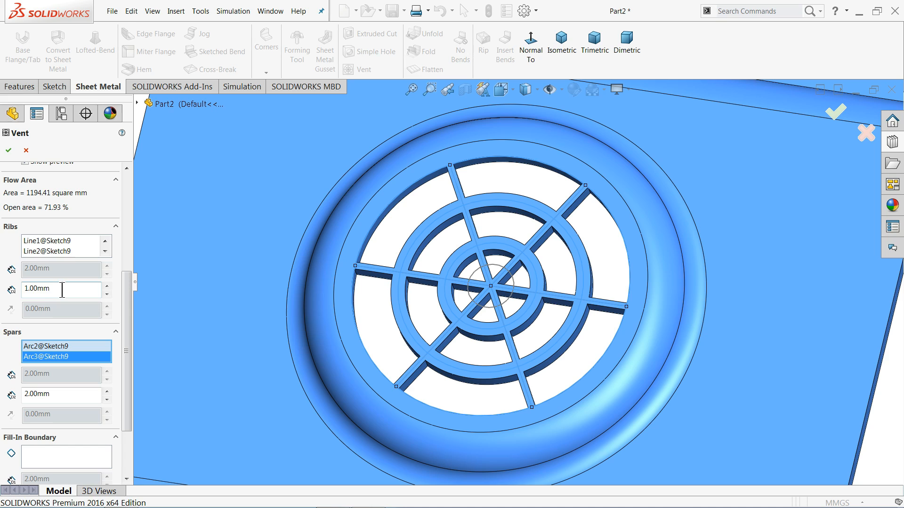
# Set both the rib width and the spar width of the vent to 1.5 mm.
pyautogui.moveTo(62, 289); pyautogui.dragTo(19, 289)
pyautogui.write('1.5')
pyautogui.press('Return')
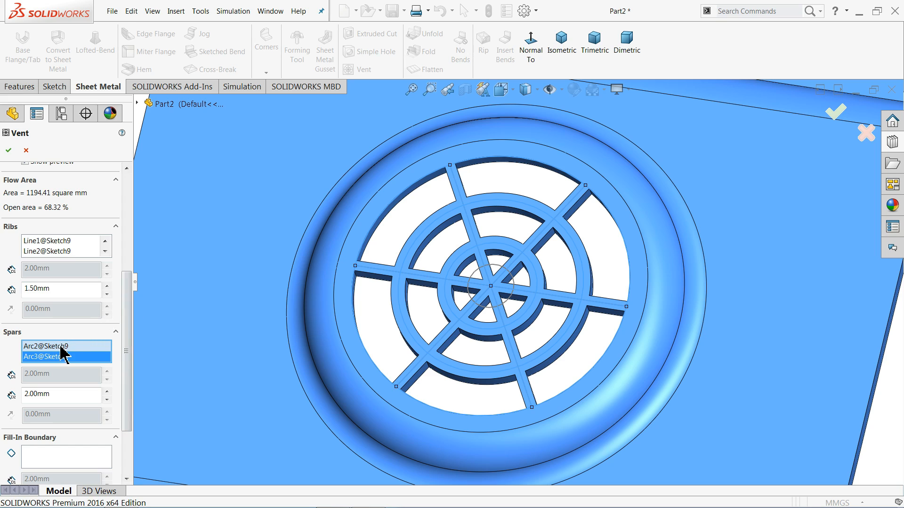
pyautogui.moveTo(57, 398); pyautogui.dragTo(9, 400)
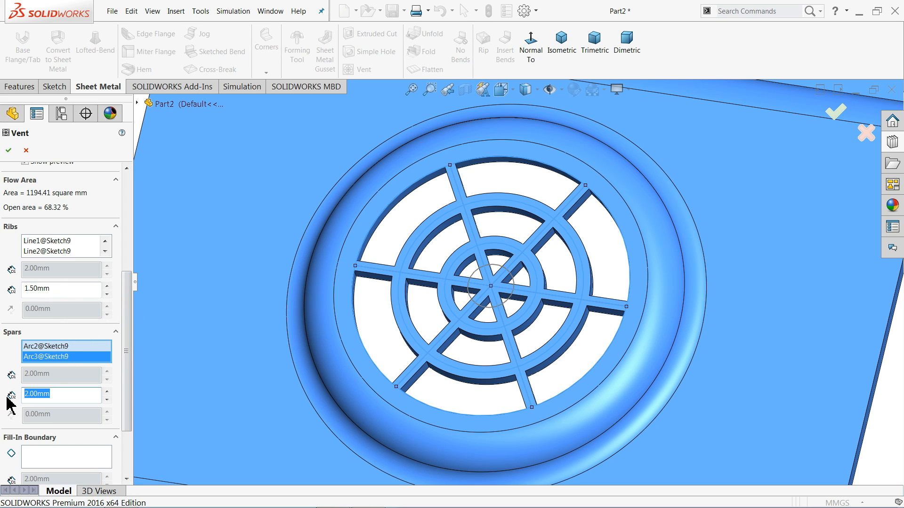
pyautogui.write('1.5')
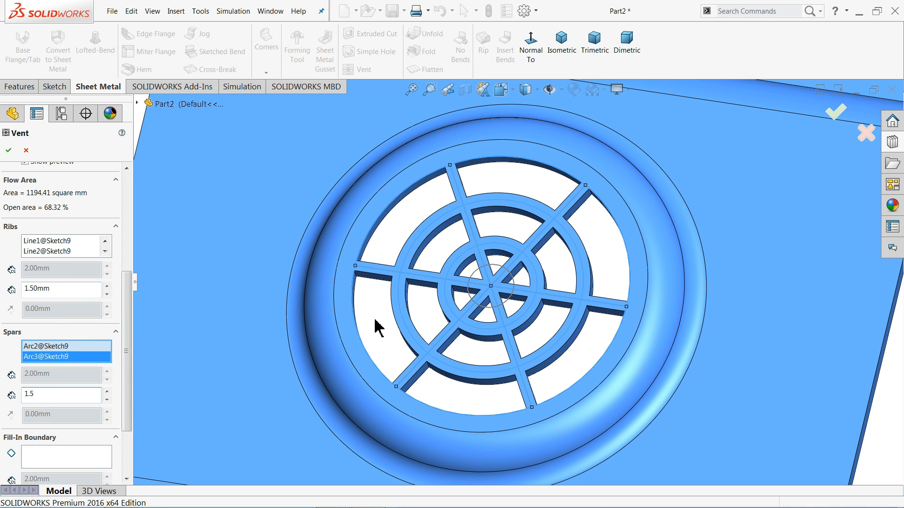
pyautogui.press('Return')
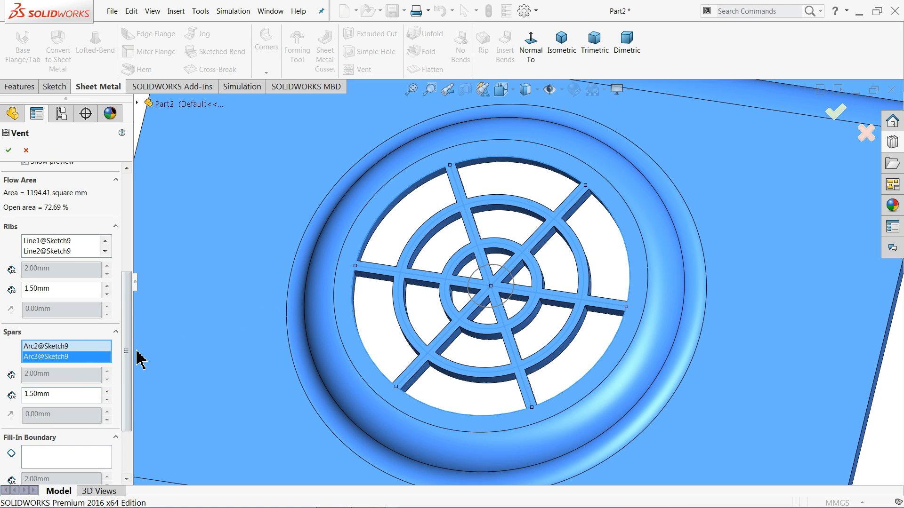
# Assign the small innermost sketch circle as the vent's fill-in boundary and complete the vent feature.
pyautogui.moveTo(127, 353); pyautogui.dragTo(127, 393)
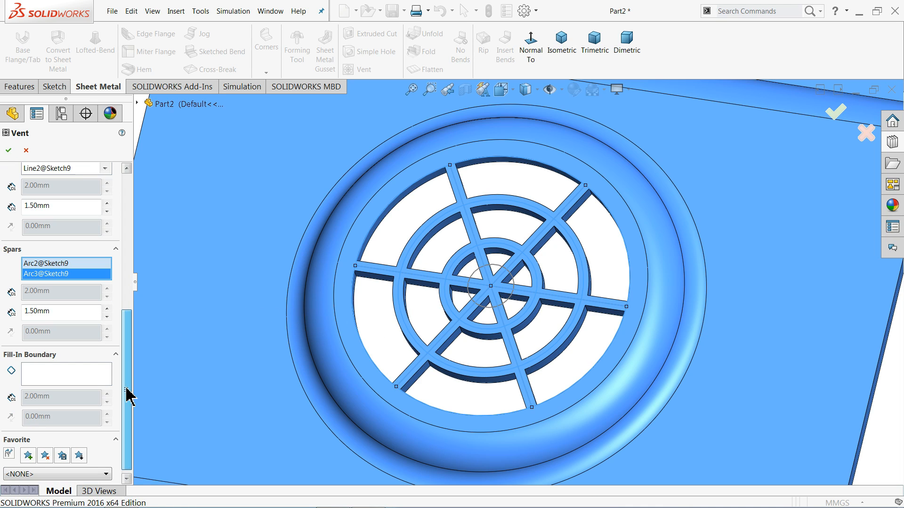
pyautogui.click(64, 374)
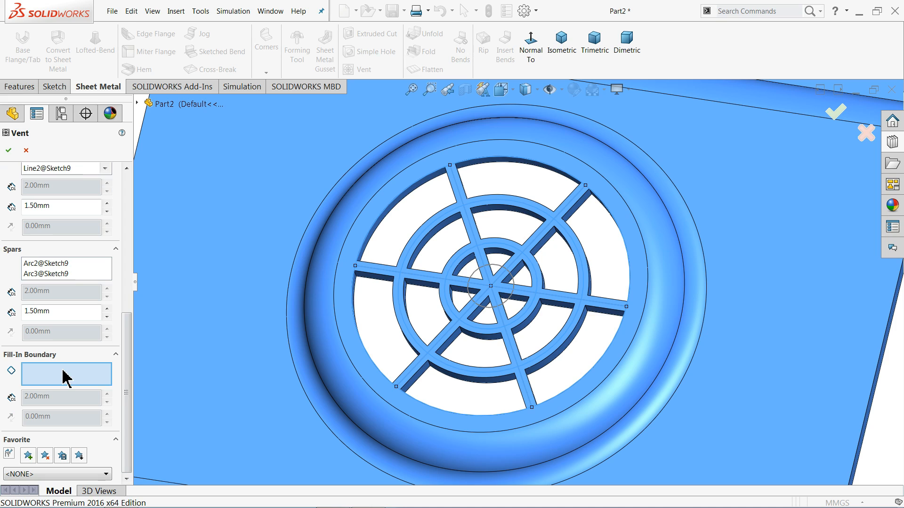
pyautogui.click(489, 310)
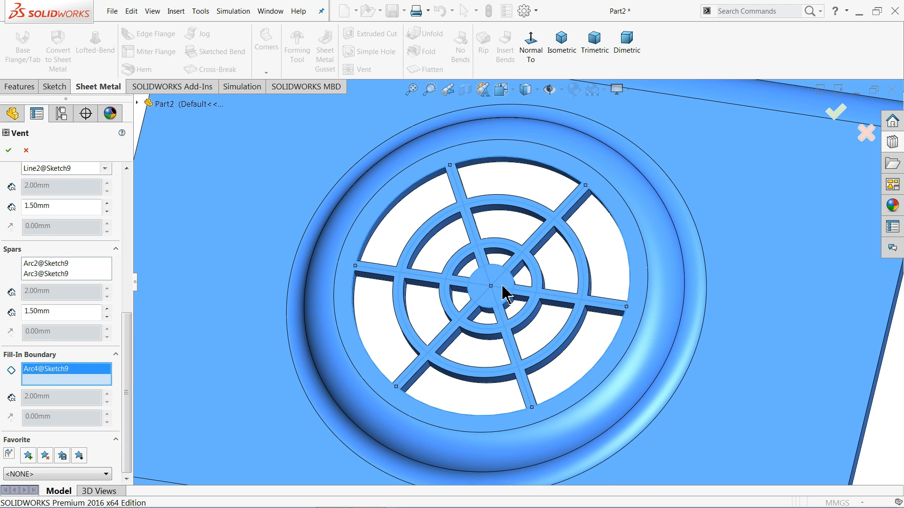
pyautogui.scroll(-3, 503, 294)
pyautogui.scroll(3, 471, 286)
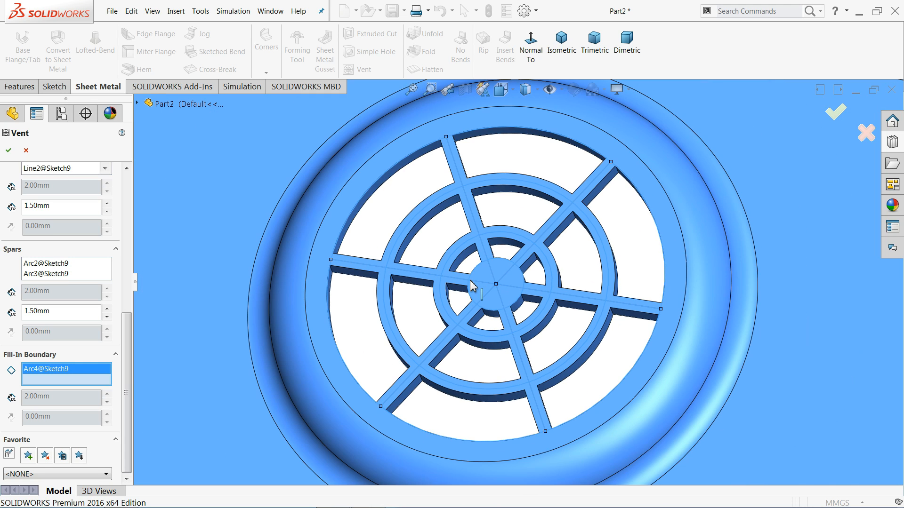
pyautogui.click(9, 150)
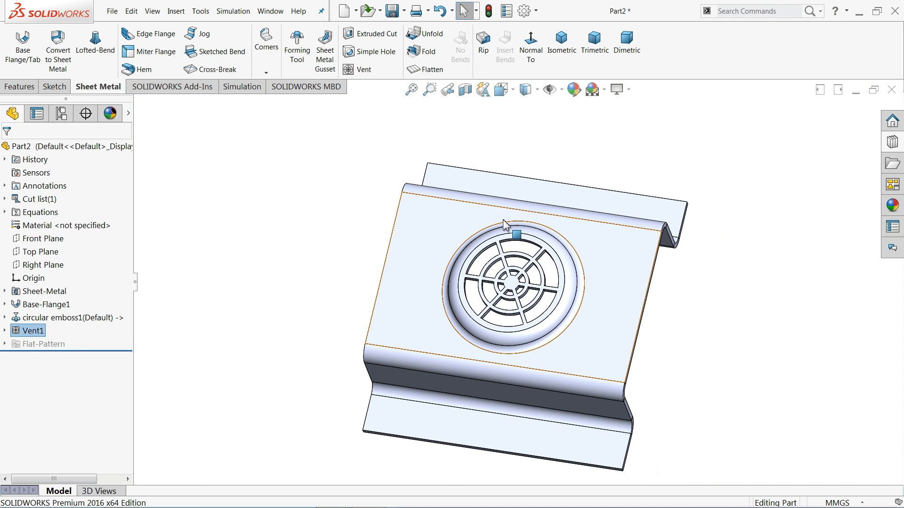
# Turn on RealView graphics for the display of the finished part.
pyautogui.click(713, 298)
pyautogui.moveTo(664, 316); pyautogui.dragTo(649, 283, button='middle')
pyautogui.scroll(-3, 571, 317)
pyautogui.scroll(-2, 473, 286)
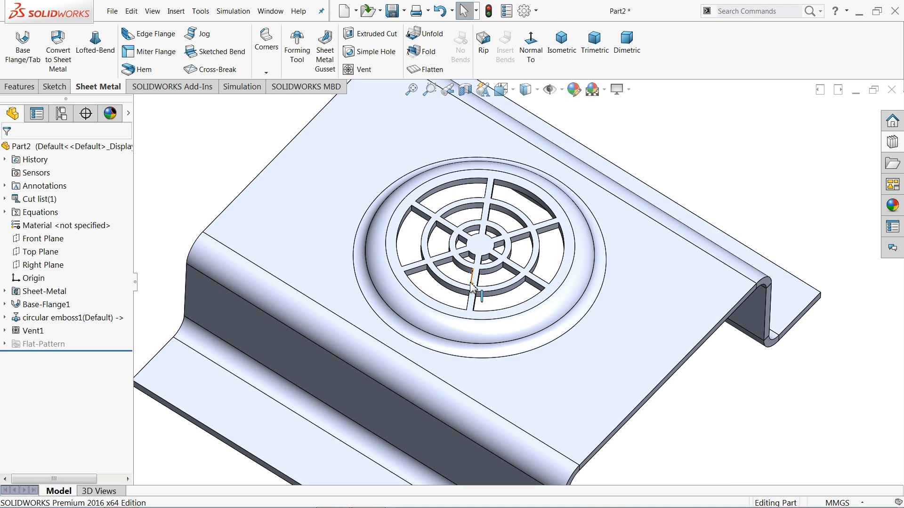
pyautogui.click(624, 90)
pyautogui.click(630, 107)
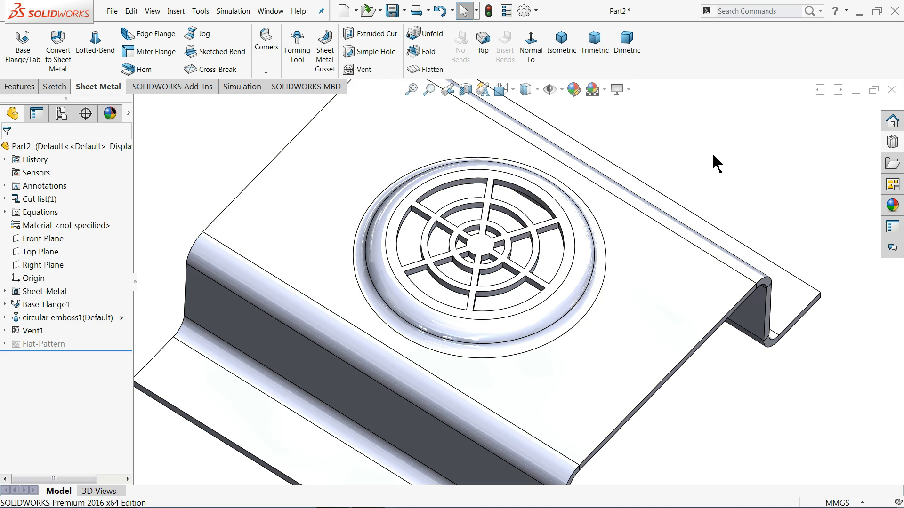
# Apply the brushed brass appearance from the metal library to the part, then replace it with satin finish brass.
pyautogui.click(893, 207)
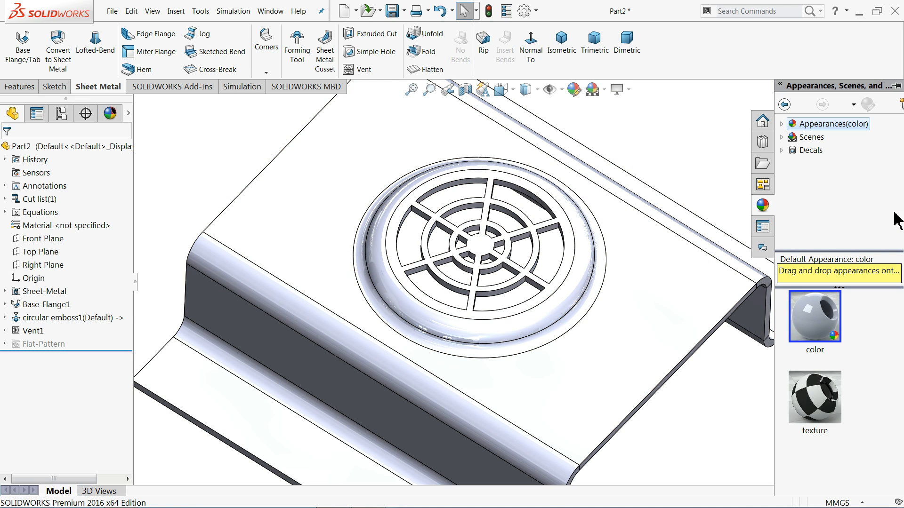
pyautogui.click(782, 124)
pyautogui.click(793, 150)
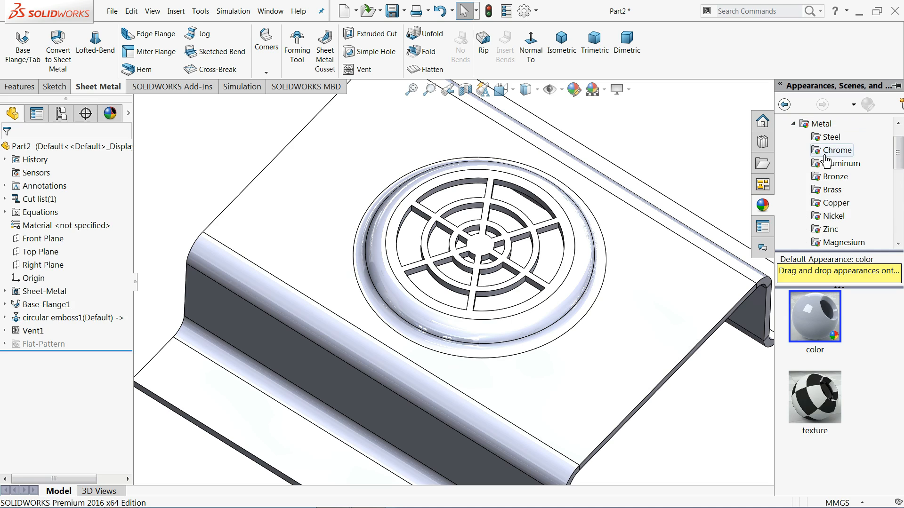
pyautogui.click(831, 189)
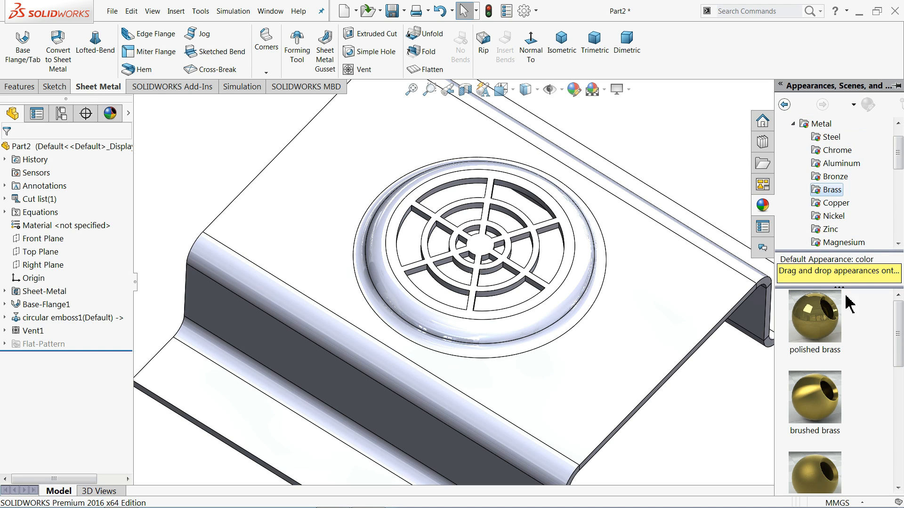
pyautogui.doubleClick(818, 419)
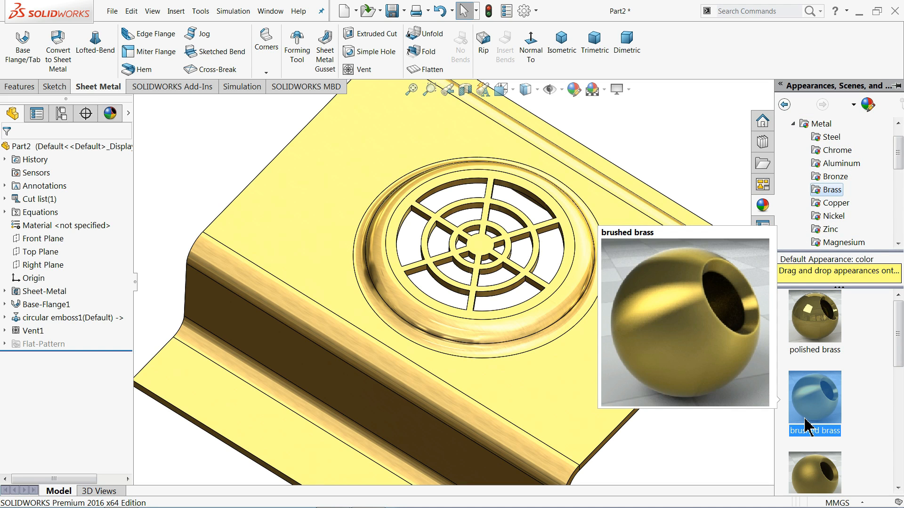
pyautogui.doubleClick(812, 465)
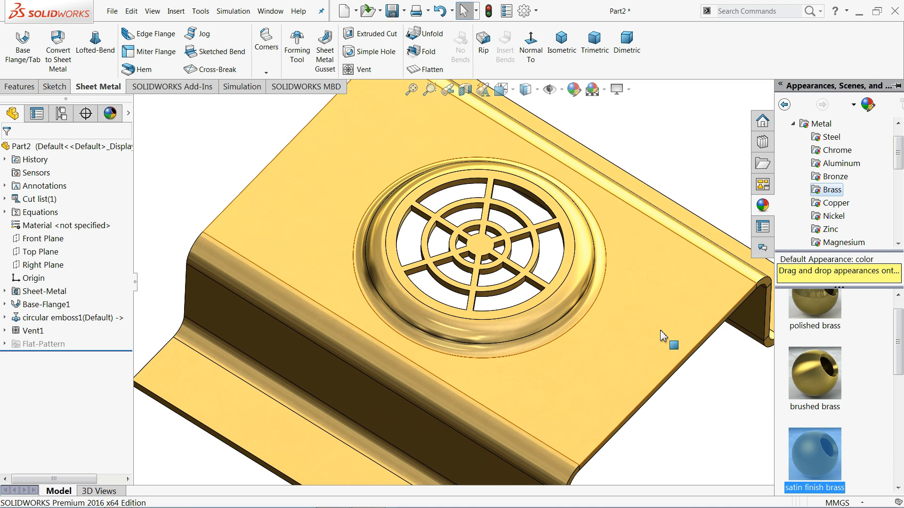
# Try brushed brass on the part once more and reapply the satin finish brass appearance.
pyautogui.scroll(3, 612, 328)
pyautogui.moveTo(594, 311)
pyautogui.mouseDown(button='middle')
pyautogui.moveTo(555, 287)
pyautogui.moveTo(579, 269)
pyautogui.moveTo(600, 303)
pyautogui.mouseUp(button='middle')
pyautogui.doubleClick(812, 387)
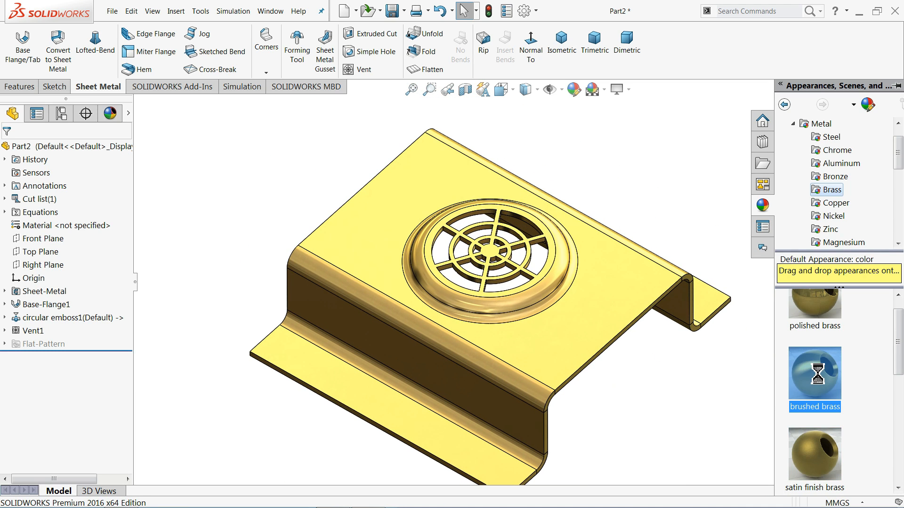
pyautogui.doubleClick(816, 459)
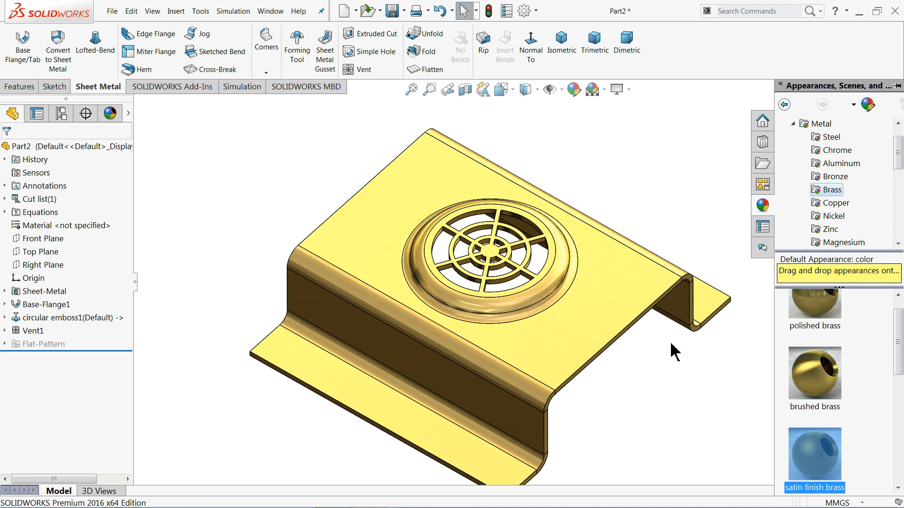
# Flatten the sheet metal part into its flat pattern.
pyautogui.moveTo(651, 318); pyautogui.dragTo(599, 297, button='middle')
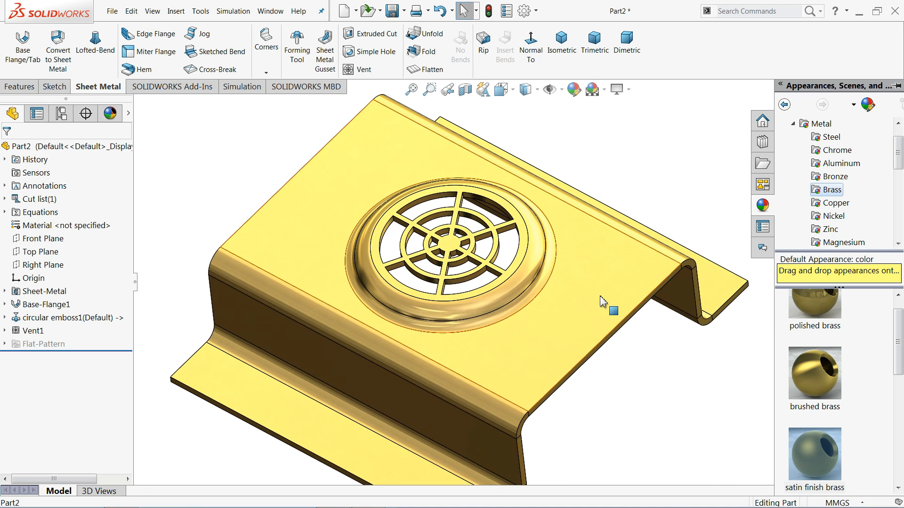
pyautogui.scroll(3, 591, 294)
pyautogui.scroll(-2, 542, 277)
pyautogui.moveTo(543, 278); pyautogui.dragTo(503, 280, button='middle')
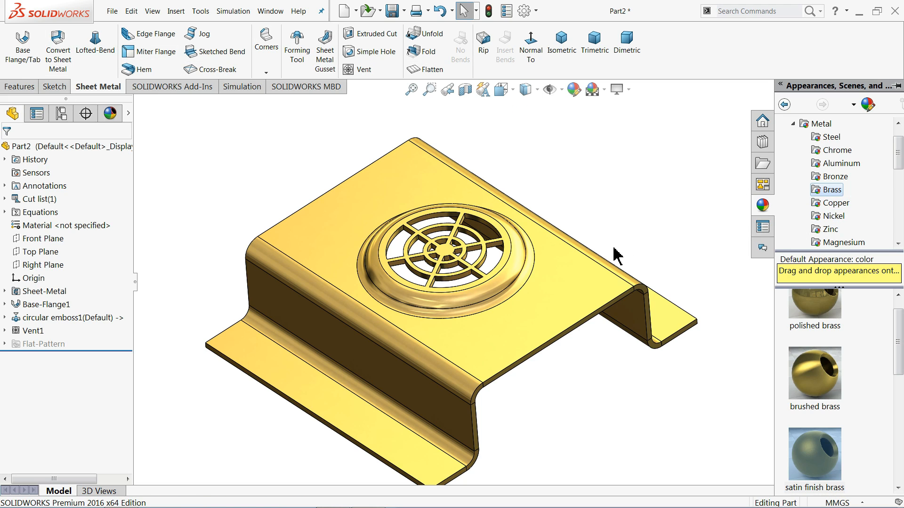
pyautogui.click(431, 70)
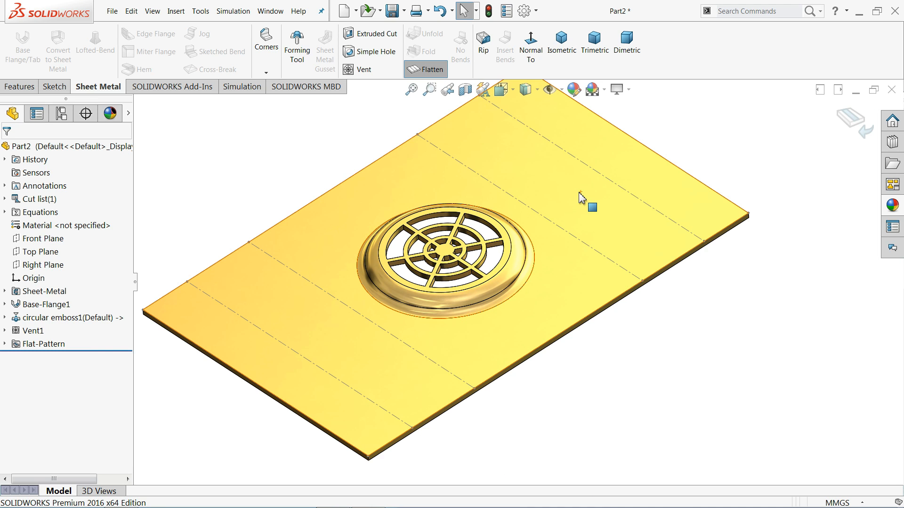
pyautogui.moveTo(585, 202); pyautogui.dragTo(494, 278, button='middle')
pyautogui.scroll(-6, 485, 275)
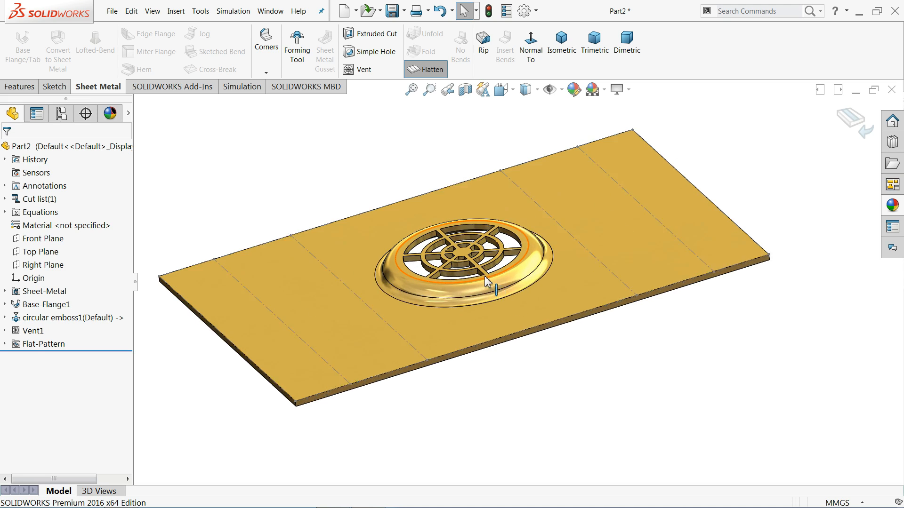
pyautogui.moveTo(495, 349); pyautogui.dragTo(518, 356, button='middle')
pyautogui.scroll(5, 512, 349)
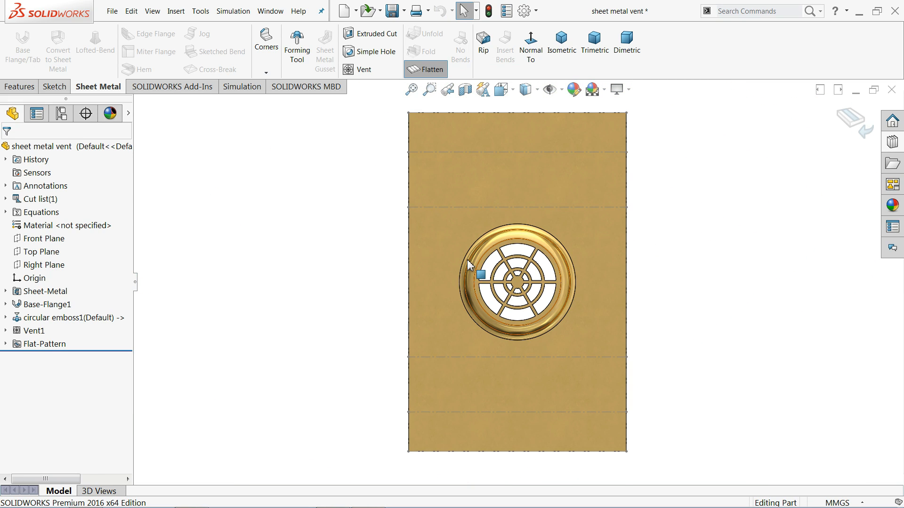
# Start a DXF/DWG export of the flat pattern, saving it to the Desktop as "sheet metal vent" in DXF format.
pyautogui.click(430, 237)
pyautogui.rightClick(430, 237)
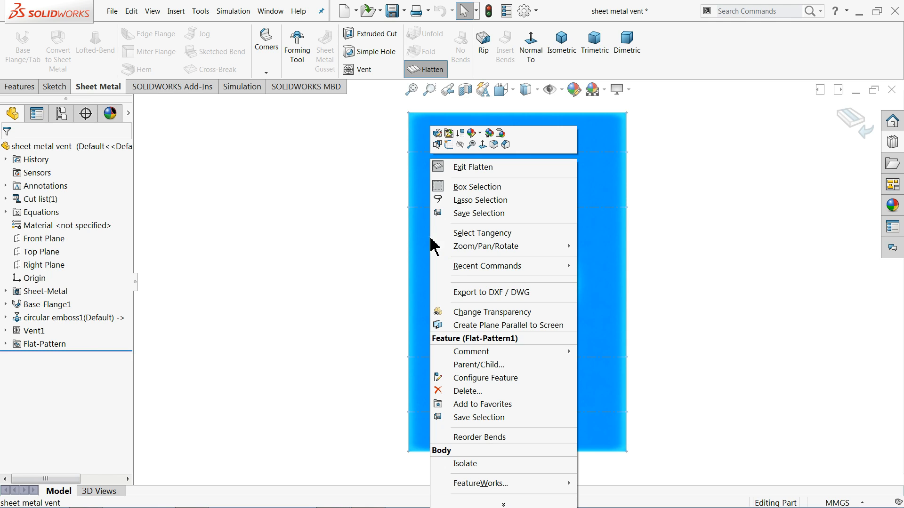
pyautogui.click(471, 294)
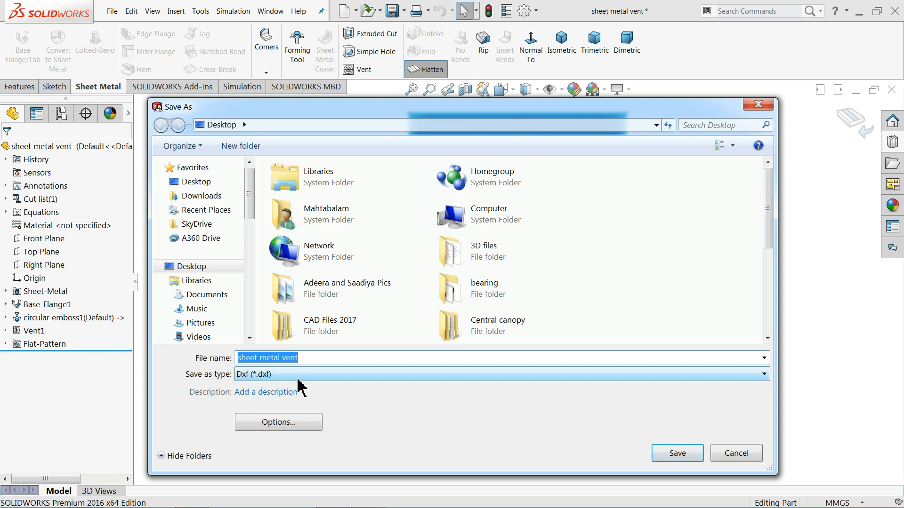
pyautogui.click(678, 459)
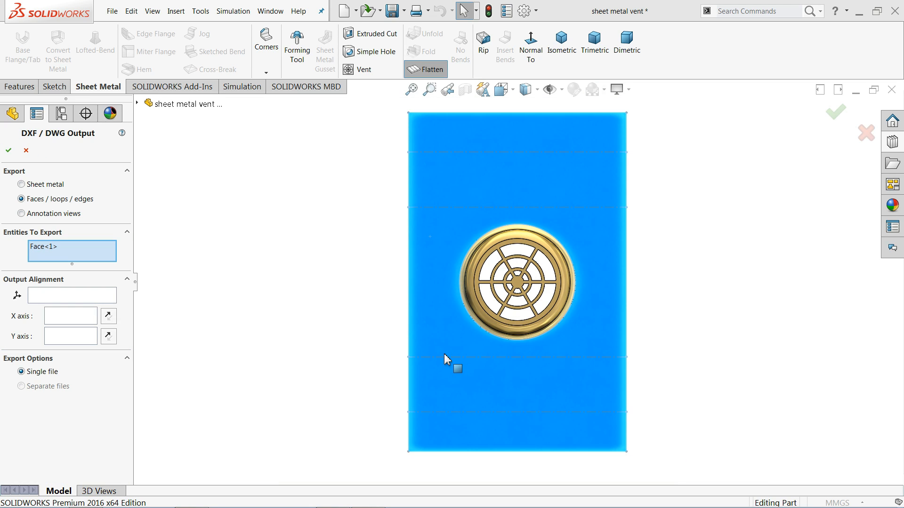
# Export the flat pattern as sheet metal geometry in a single file and save the cleaned-up DXF output.
pyautogui.click(21, 185)
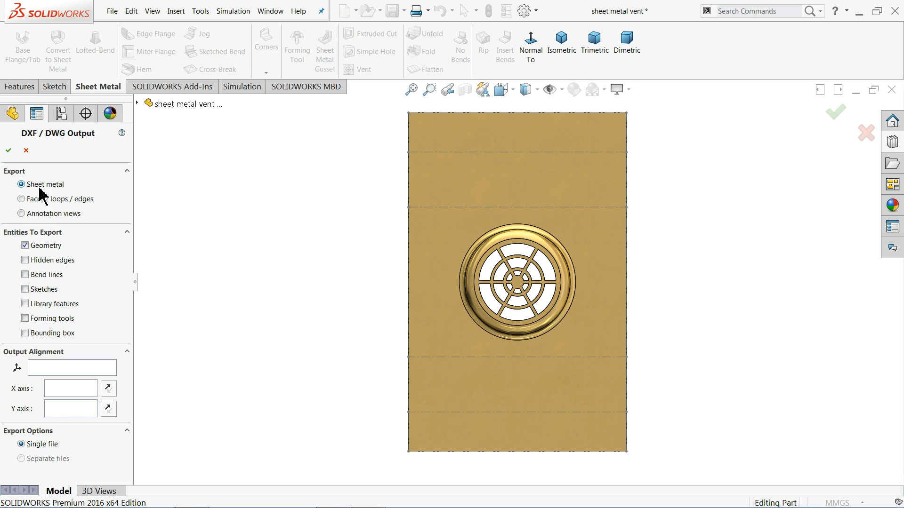
pyautogui.click(8, 151)
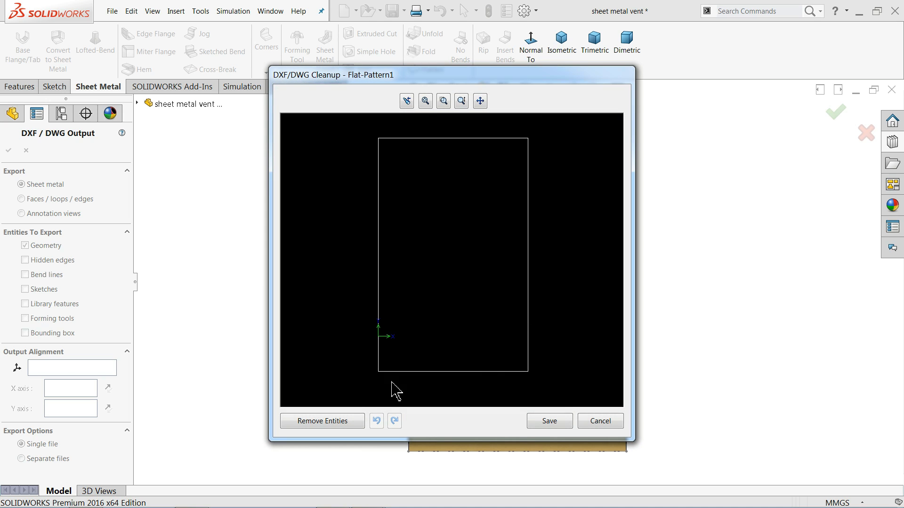
pyautogui.click(547, 421)
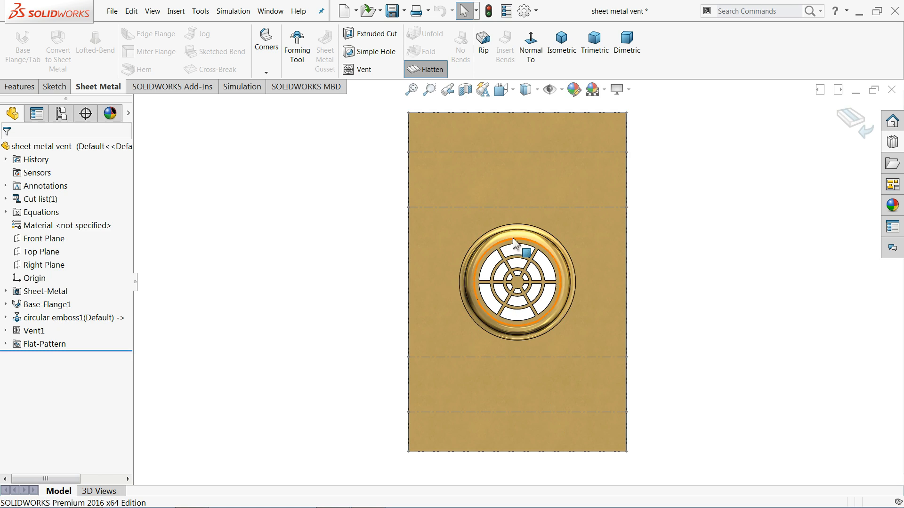
# Exit the flattened state to return the part to its folded shape.
pyautogui.scroll(-3, 534, 284)
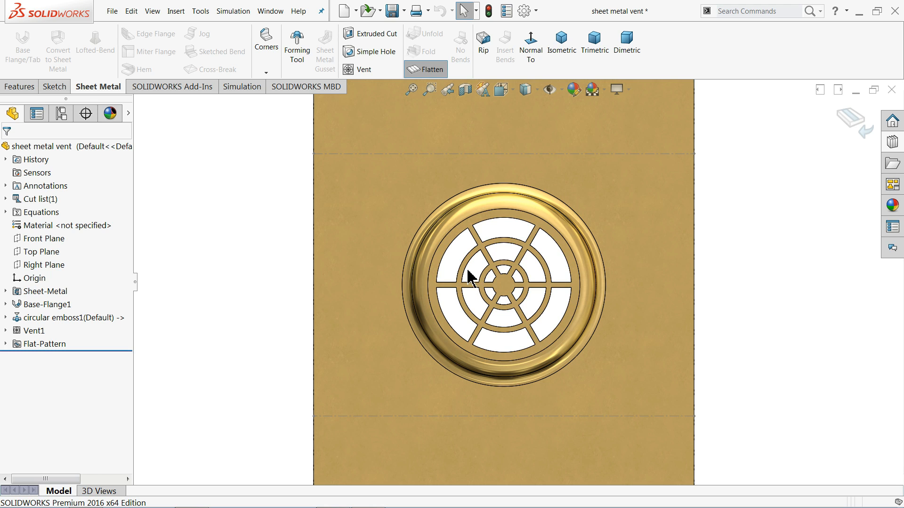
pyautogui.press('f')
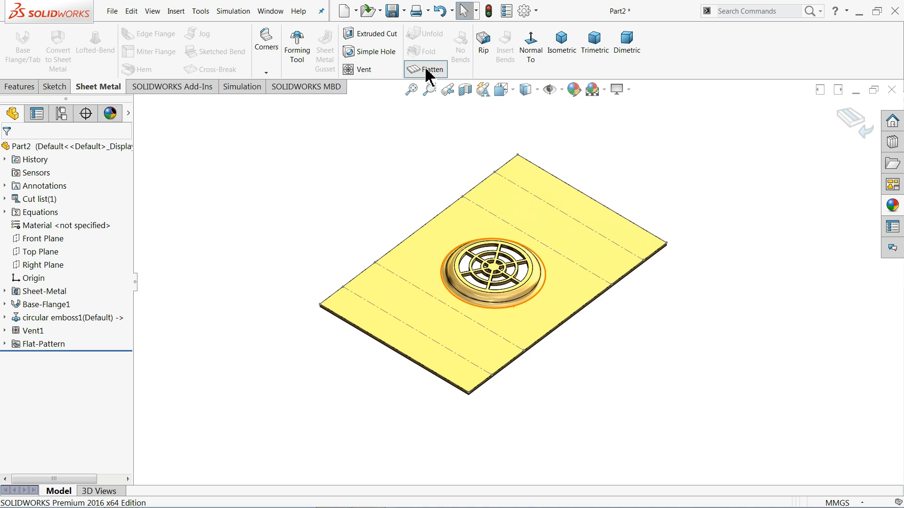
pyautogui.click(426, 69)
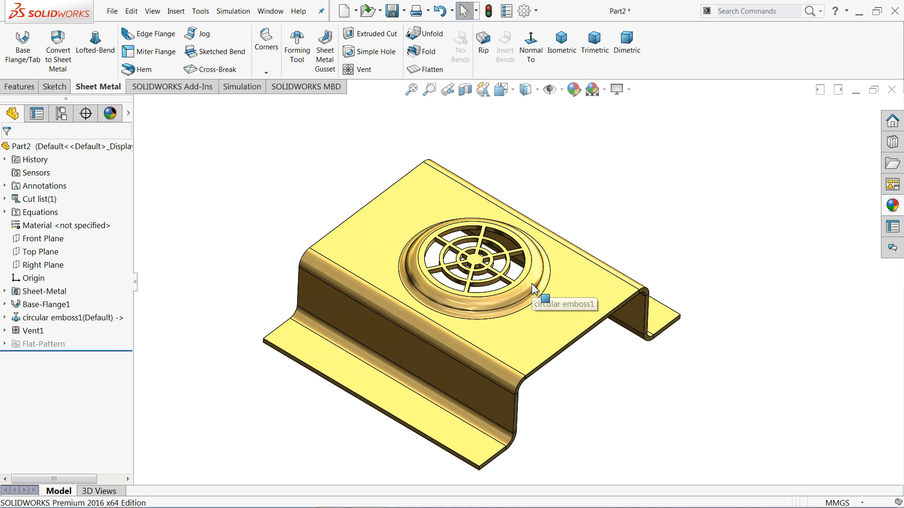
pyautogui.moveTo(473, 311)
pyautogui.mouseDown(button='middle')
pyautogui.moveTo(426, 289)
pyautogui.moveTo(448, 316)
pyautogui.moveTo(481, 272)
pyautogui.moveTo(460, 351)
pyautogui.moveTo(491, 266)
pyautogui.moveTo(514, 266)
pyautogui.moveTo(541, 294)
pyautogui.moveTo(505, 273)
pyautogui.moveTo(520, 259)
pyautogui.moveTo(500, 323)
pyautogui.mouseUp(button='middle')
pyautogui.scroll(-3, 469, 281)
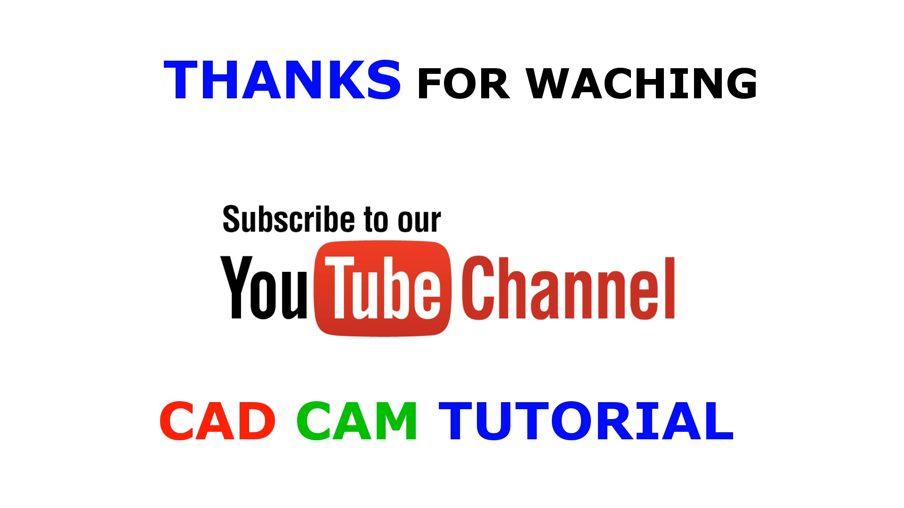